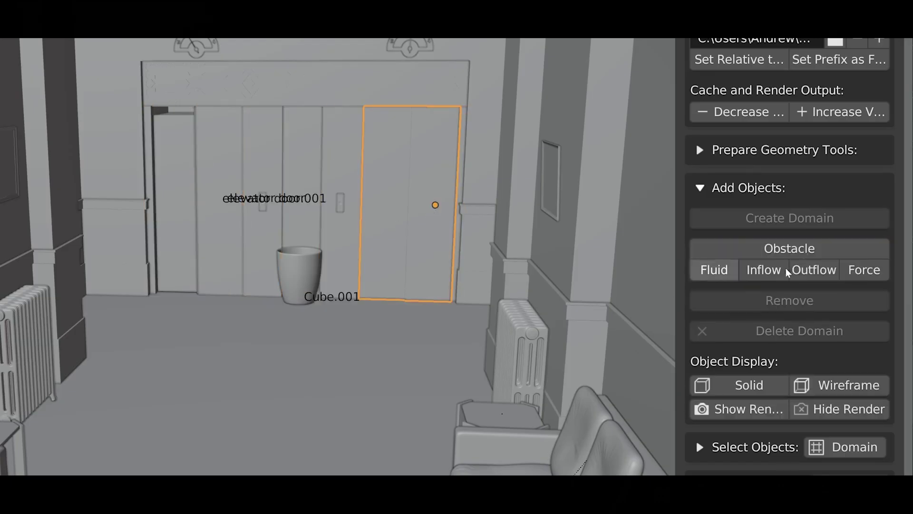
Set the elevator door as an Inflow fluid object and start the simulation bake
{"action": "left_click", "coordinate": [788, 272]}
{"action": "scroll", "coordinate": [787, 273], "scroll_direction": "up", "scroll_amount": 3}
{"action": "scroll", "coordinate": [809, 117], "scroll_direction": "up", "scroll_amount": 8}
{"action": "left_click", "coordinate": [790, 81]}
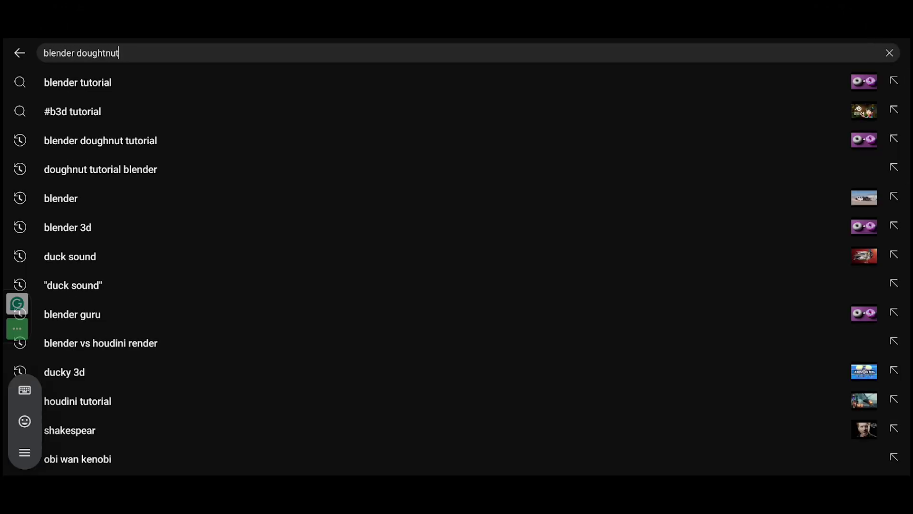
Run the 'blender doughnut tutorial' search from the suggestion list
{"action": "left_click", "coordinate": [101, 82]}
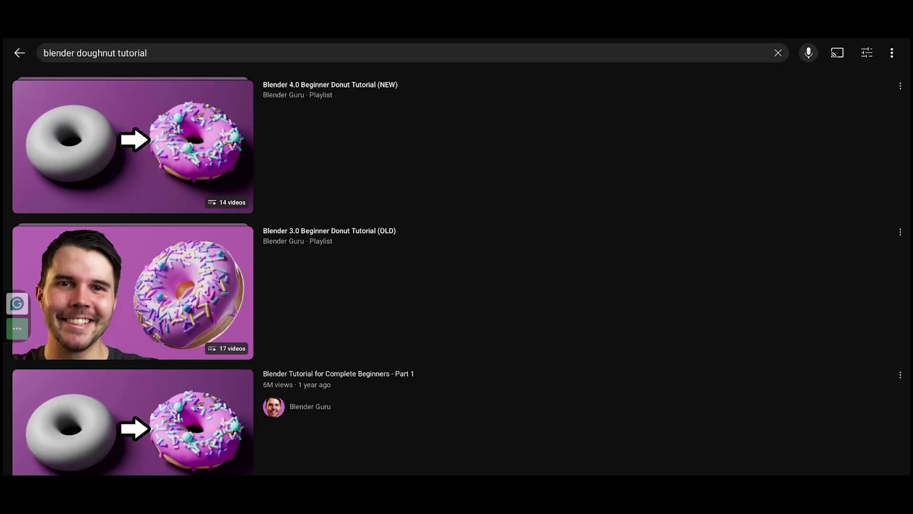
{"action": "scroll", "coordinate": [457, 271], "scroll_direction": "down", "scroll_amount": 5}
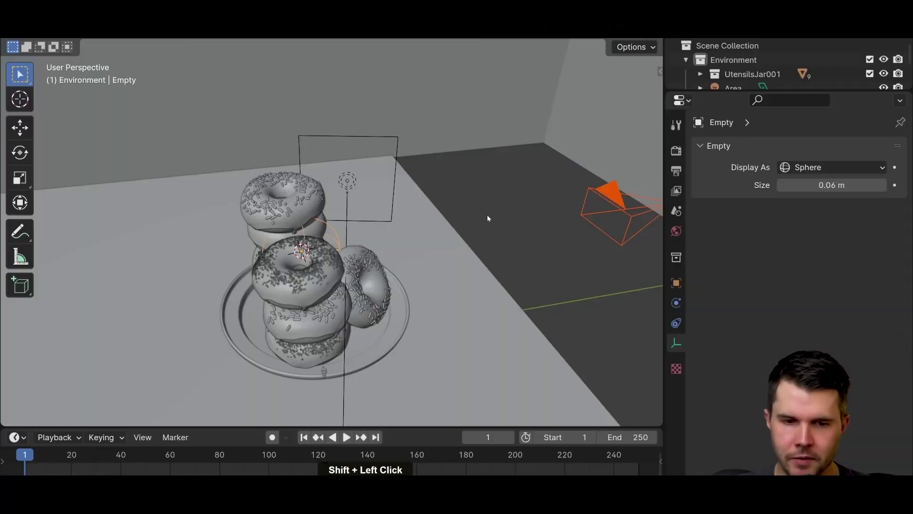
Parent the camera to the Empty with Object, view through the camera, and rotate the Empty
{"action": "key", "text": "ctrl+p"}
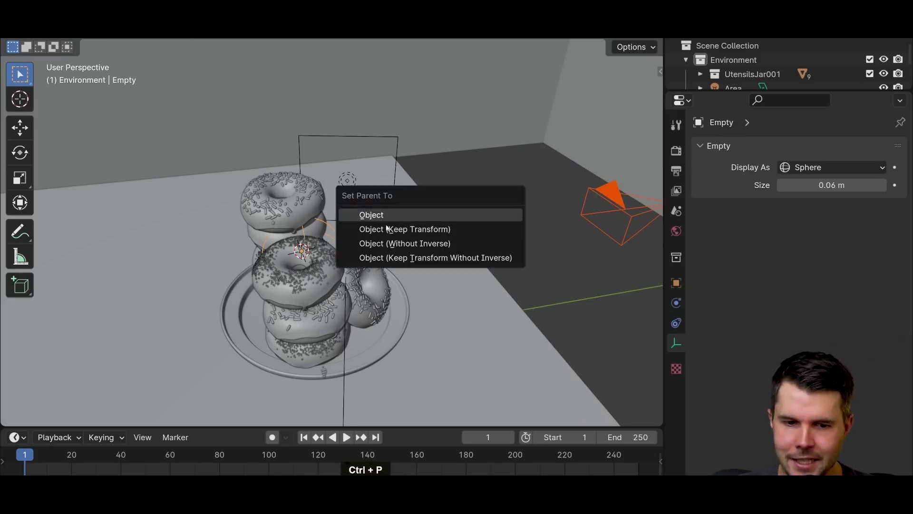
{"action": "left_click", "coordinate": [434, 231]}
{"action": "mouse_move", "coordinate": [465, 238]}
{"action": "middle_mouse_down"}
{"action": "mouse_move", "coordinate": [493, 207]}
{"action": "mouse_move", "coordinate": [330, 233]}
{"action": "middle_mouse_up"}
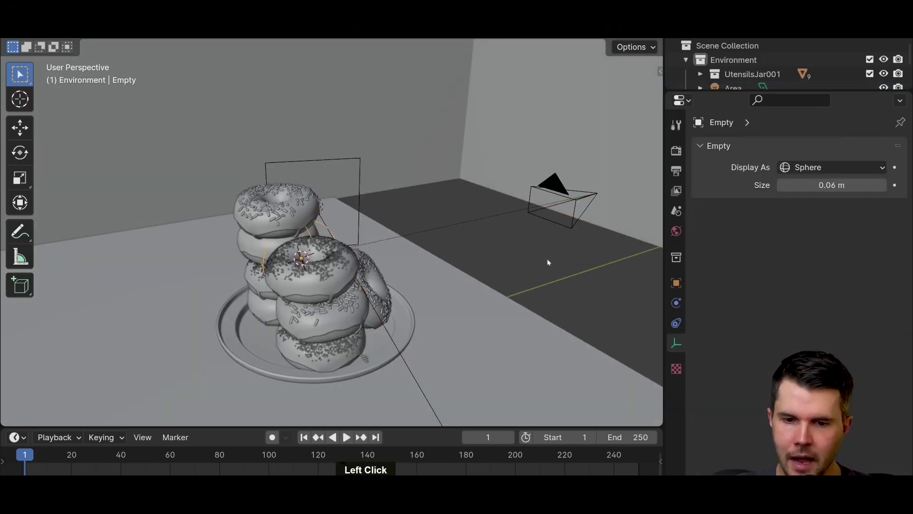
{"action": "key", "text": "g"}
{"action": "right_click", "coordinate": [519, 188]}
{"action": "mouse_move", "coordinate": [518, 188]}
{"action": "middle_mouse_down"}
{"action": "mouse_move", "coordinate": [469, 210]}
{"action": "mouse_move", "coordinate": [477, 218]}
{"action": "middle_mouse_up"}
{"action": "key", "text": "KP_0"}
{"action": "key", "text": "r"}
{"action": "key", "text": "r"}
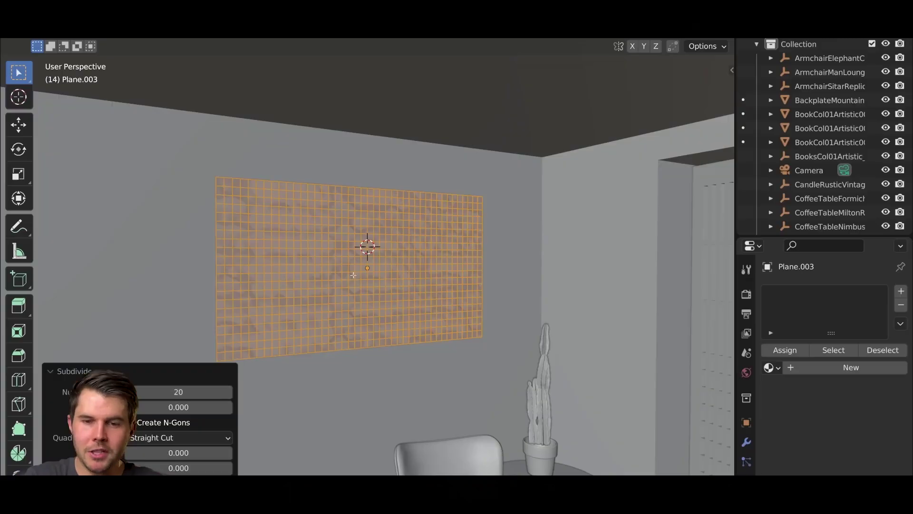
Confirm the proportional-edit bend of the wall plane and orbit around the fireplace hood
{"action": "left_click", "coordinate": [529, 211]}
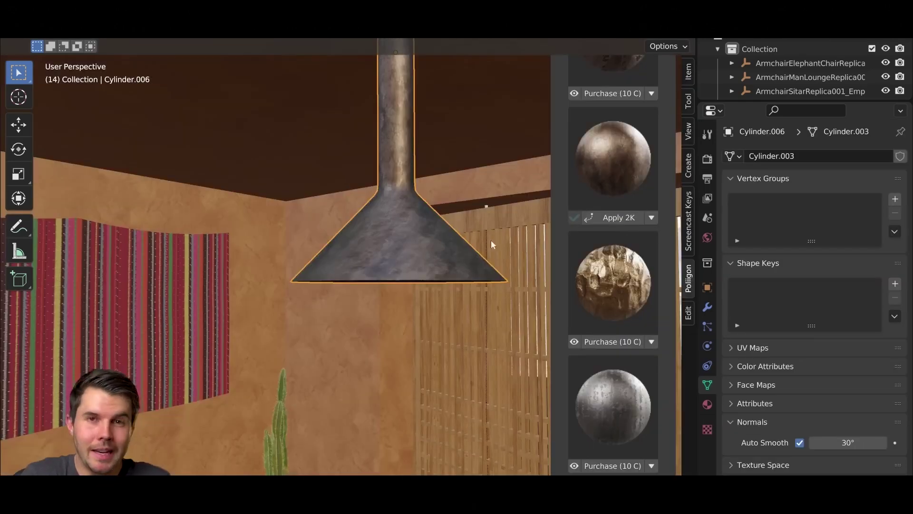
{"action": "mouse_move", "coordinate": [491, 240]}
{"action": "middle_mouse_down"}
{"action": "mouse_move", "coordinate": [447, 250]}
{"action": "mouse_move", "coordinate": [457, 249]}
{"action": "middle_mouse_up"}
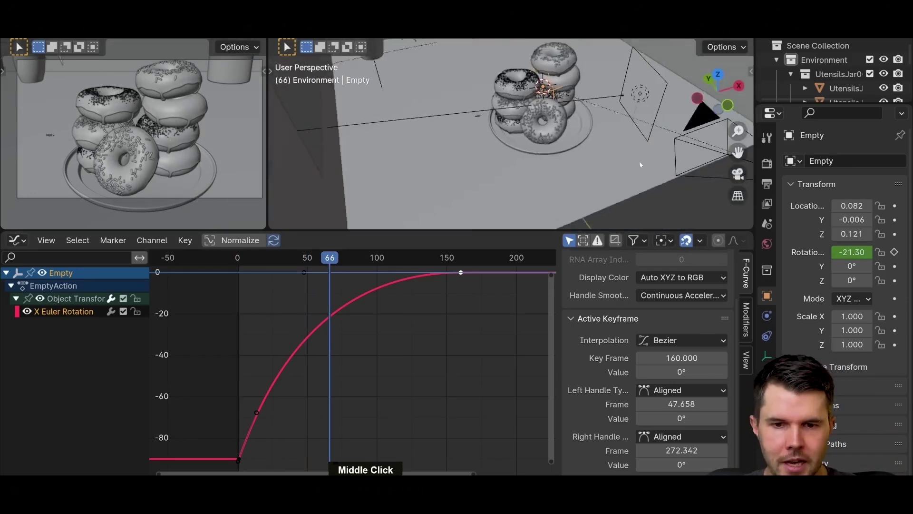
{"action": "scroll", "coordinate": [558, 154], "scroll_direction": "down", "scroll_amount": 3}
{"action": "scroll", "coordinate": [558, 154], "scroll_direction": "down", "scroll_amount": 3}
{"action": "scroll", "coordinate": [557, 143], "scroll_direction": "down", "scroll_amount": 2}
Hide the enclosing cube, select the Empty to show its X rotation curve, and jump to frame 6
{"action": "left_click", "coordinate": [556, 133]}
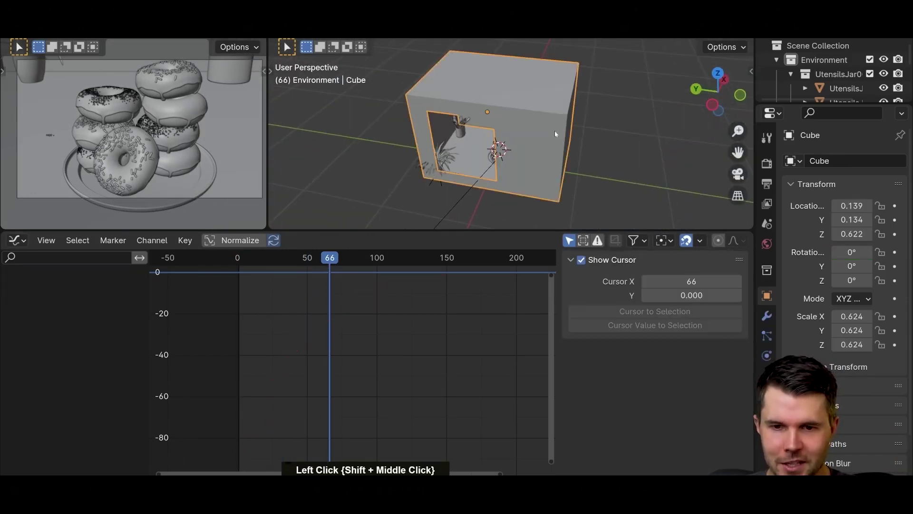
{"action": "key", "text": "h"}
{"action": "scroll", "coordinate": [528, 143], "scroll_direction": "up", "scroll_amount": 1}
{"action": "scroll", "coordinate": [499, 160], "scroll_direction": "up", "scroll_amount": 1}
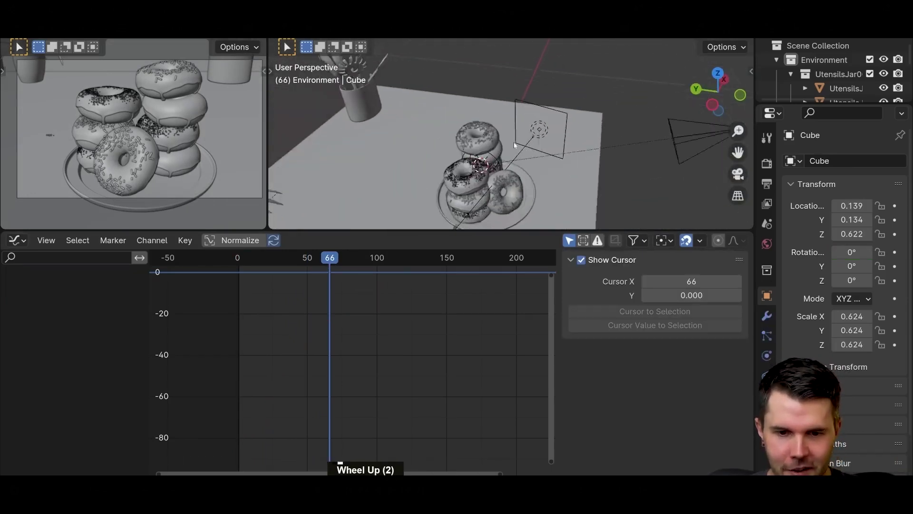
{"action": "left_click", "coordinate": [491, 166]}
{"action": "middle_click_drag", "start_coordinate": [491, 166], "coordinate": [528, 153], "text": "shift"}
{"action": "scroll", "coordinate": [541, 151], "scroll_direction": "down", "scroll_amount": 2}
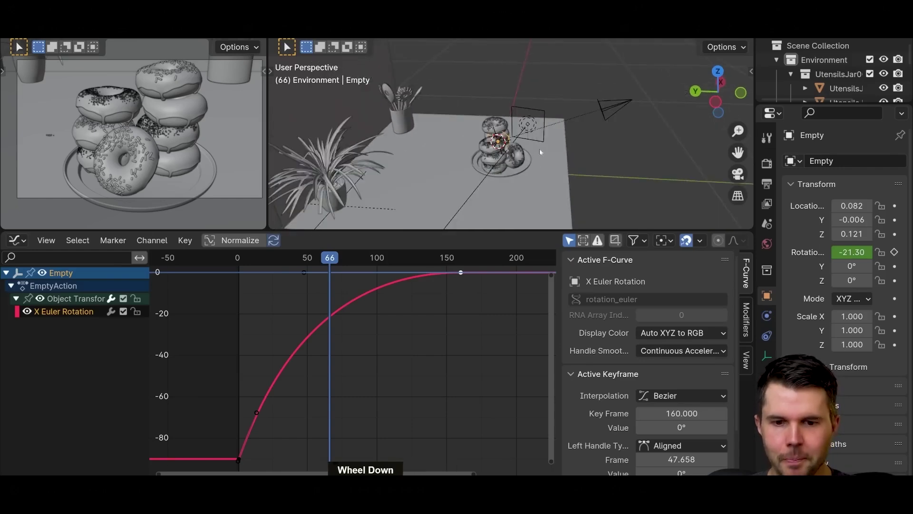
{"action": "left_click", "coordinate": [224, 262]}
{"action": "scroll", "coordinate": [500, 151], "scroll_direction": "down", "scroll_amount": 1}
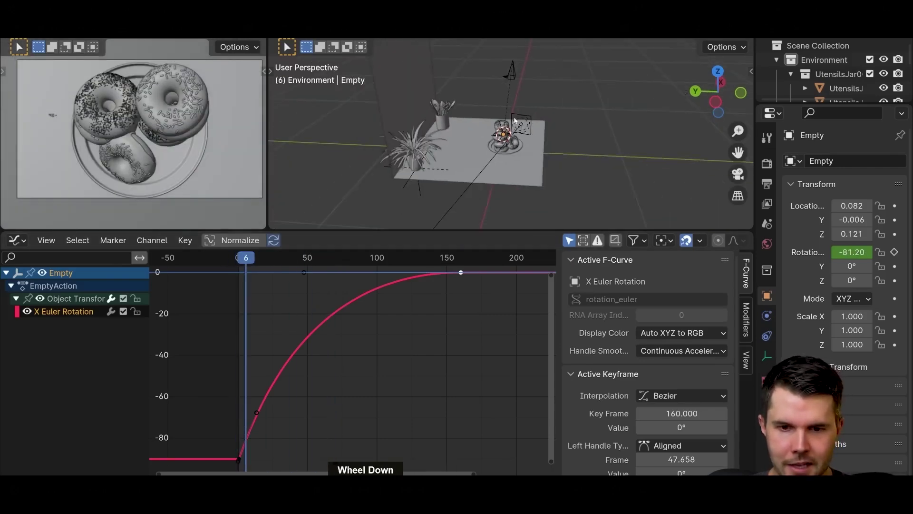
{"action": "scroll", "coordinate": [500, 150], "scroll_direction": "up", "scroll_amount": 1}
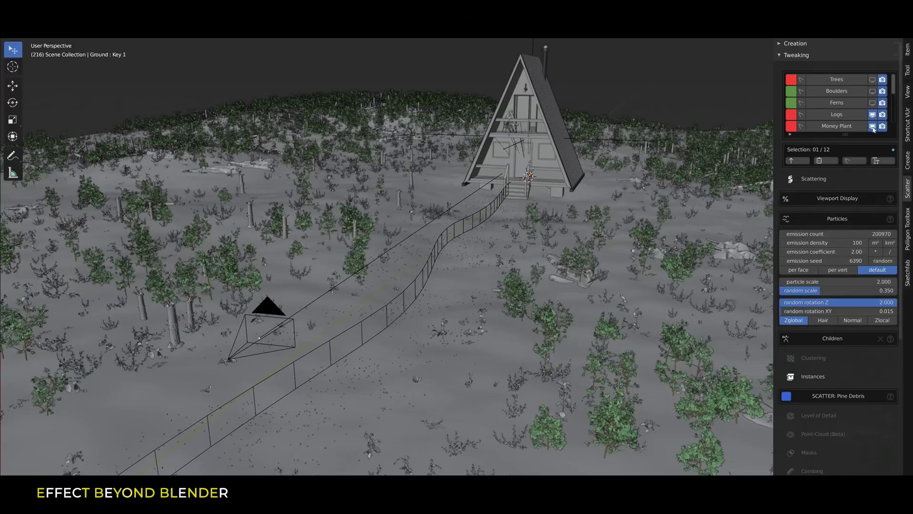
Toggle viewport display of the Saltbush, Big Sticks and Pine Debris scatter layers
{"action": "left_click", "coordinate": [872, 103]}
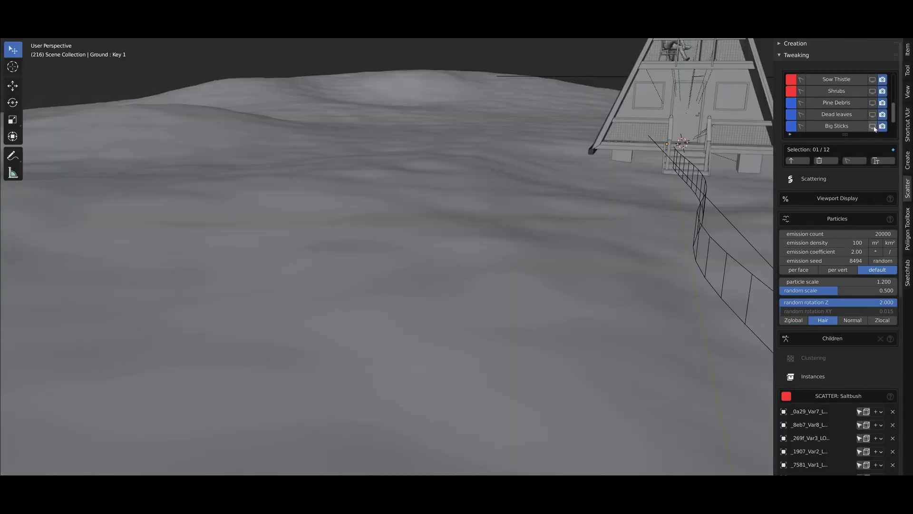
{"action": "left_click", "coordinate": [872, 125]}
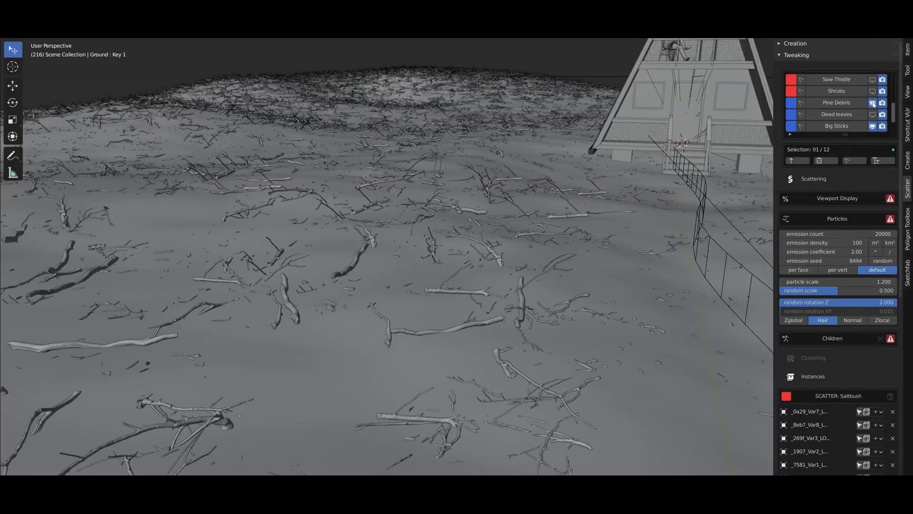
{"action": "left_click", "coordinate": [875, 105]}
{"action": "left_click", "coordinate": [875, 94]}
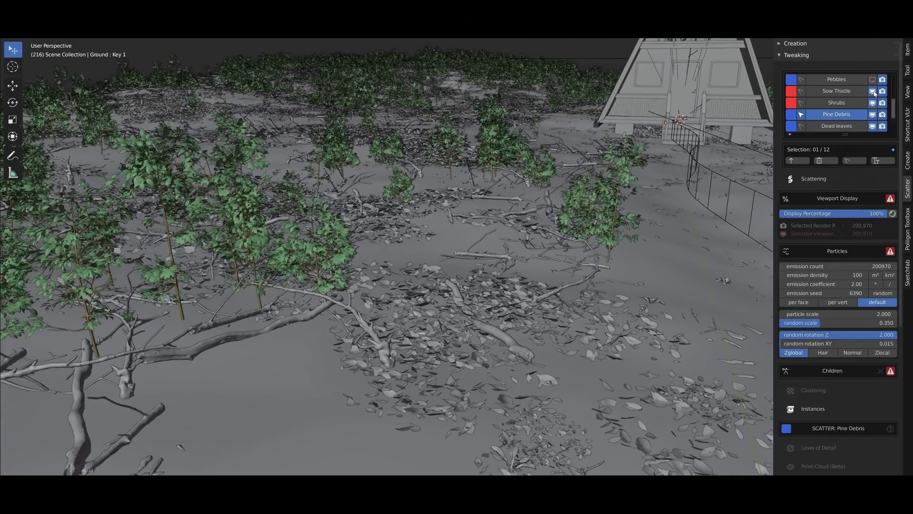
{"action": "left_click", "coordinate": [872, 90]}
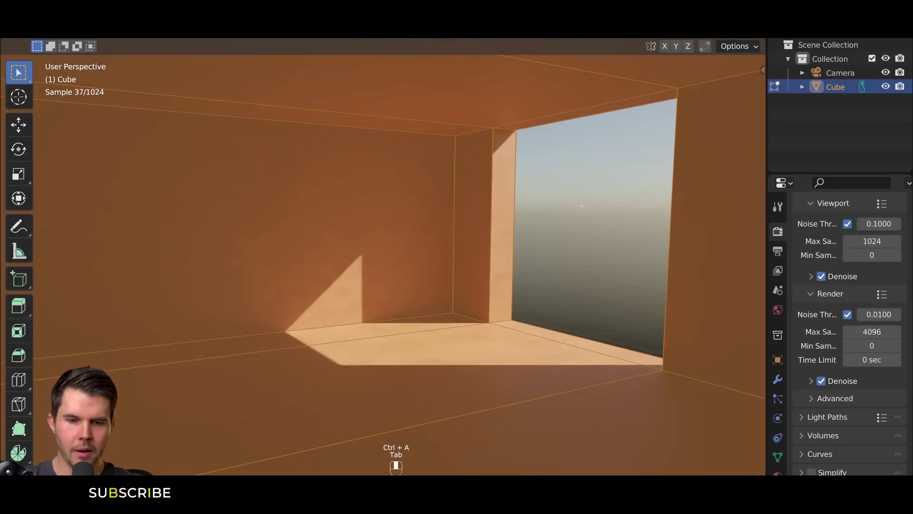
Smart UV Project the room cube and scale its UV islands up
{"action": "key", "text": "u"}
{"action": "left_click", "coordinate": [581, 208]}
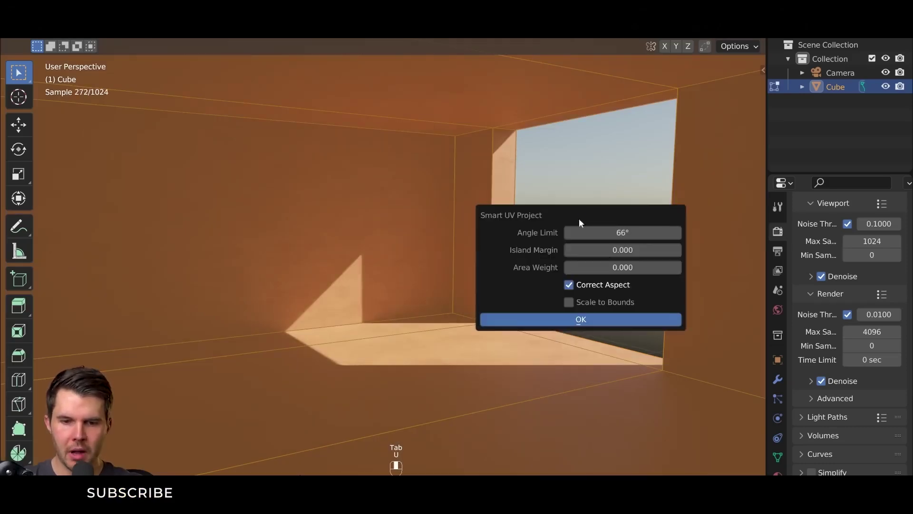
{"action": "left_click", "coordinate": [571, 320]}
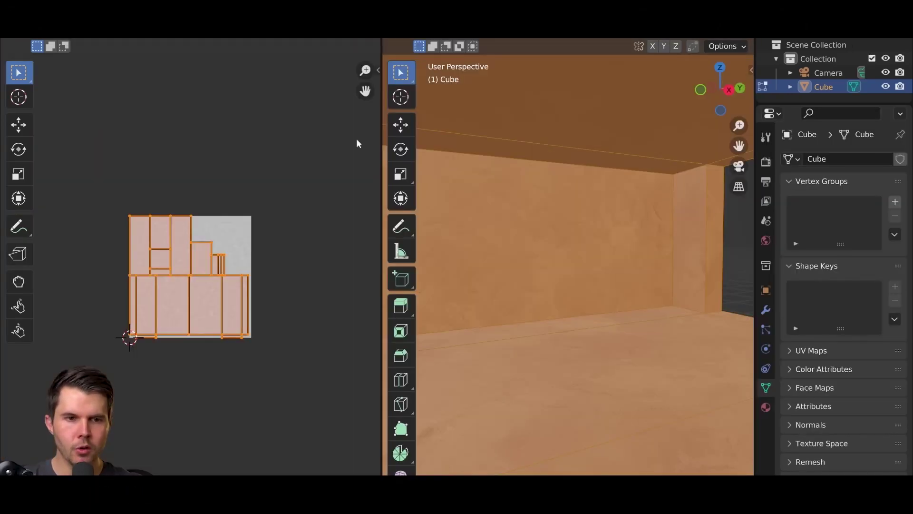
{"action": "key", "text": "s"}
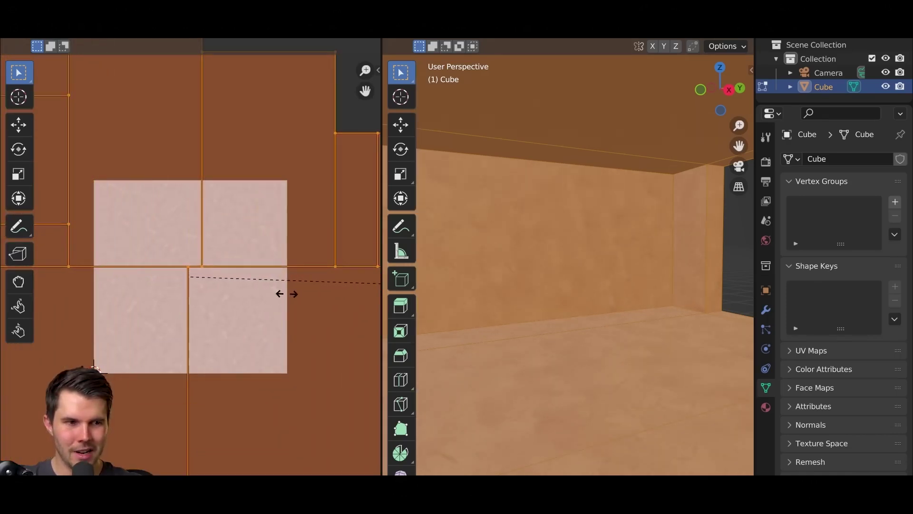
{"action": "key", "text": "Tab"}
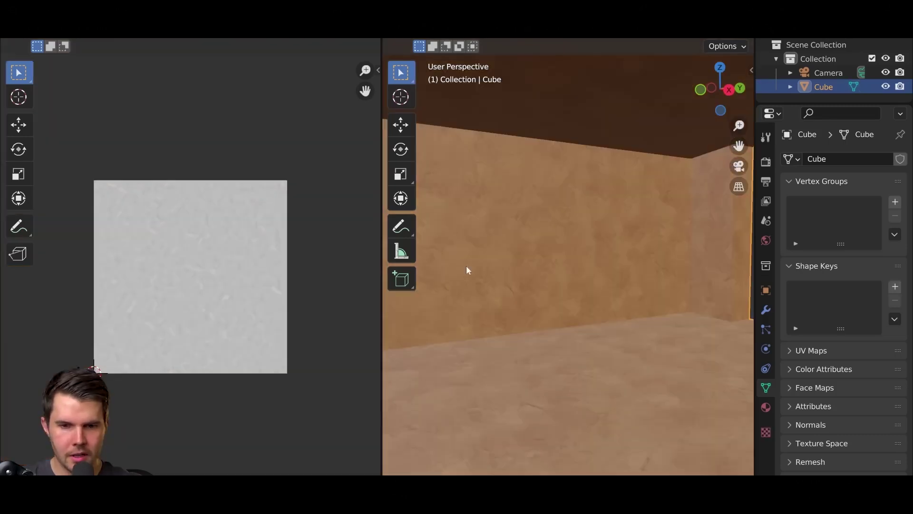
{"action": "key", "text": "Tab"}
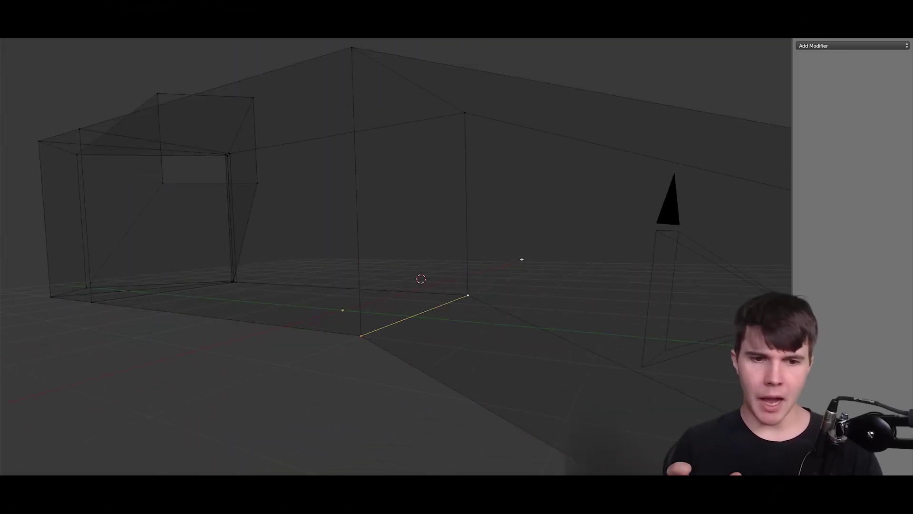
{"action": "middle_click_drag", "start_coordinate": [453, 306], "coordinate": [482, 308]}
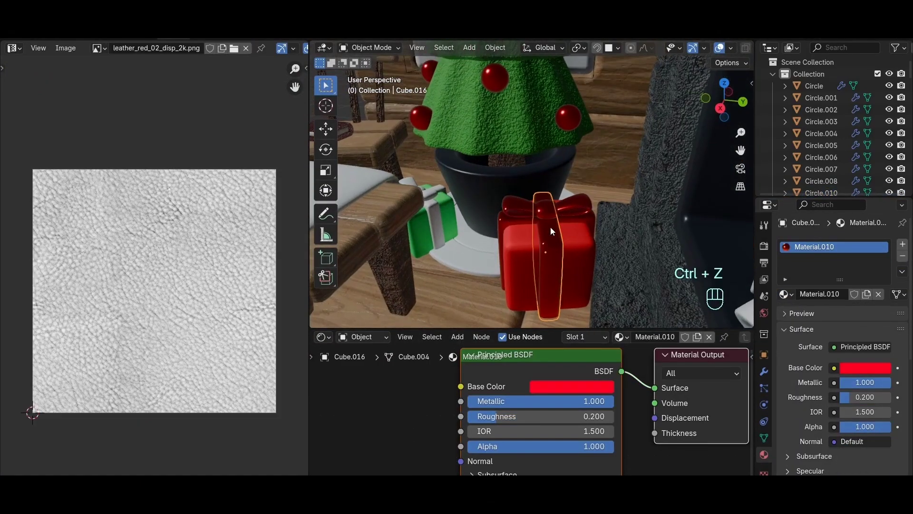
Link data between objects and reduce the brick bevel amount to 0.056 m
{"action": "key", "text": "ctrl+l"}
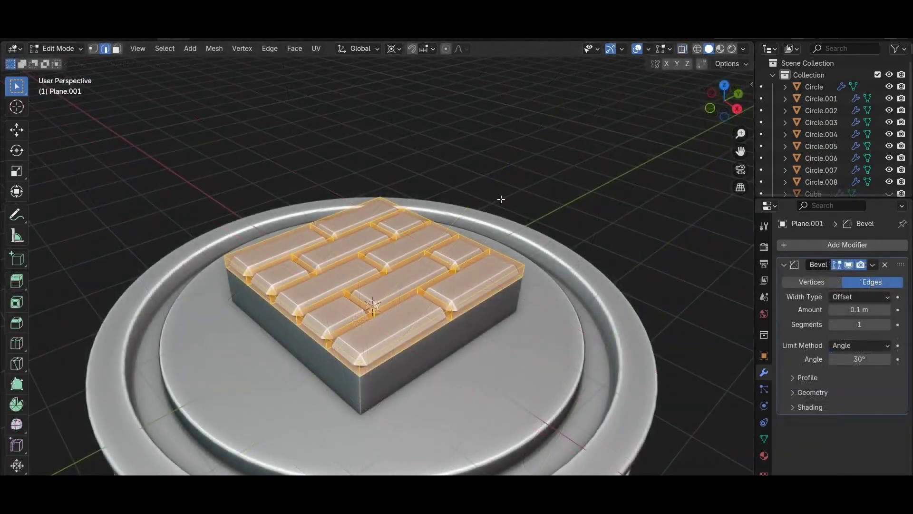
{"action": "key", "text": "Tab"}
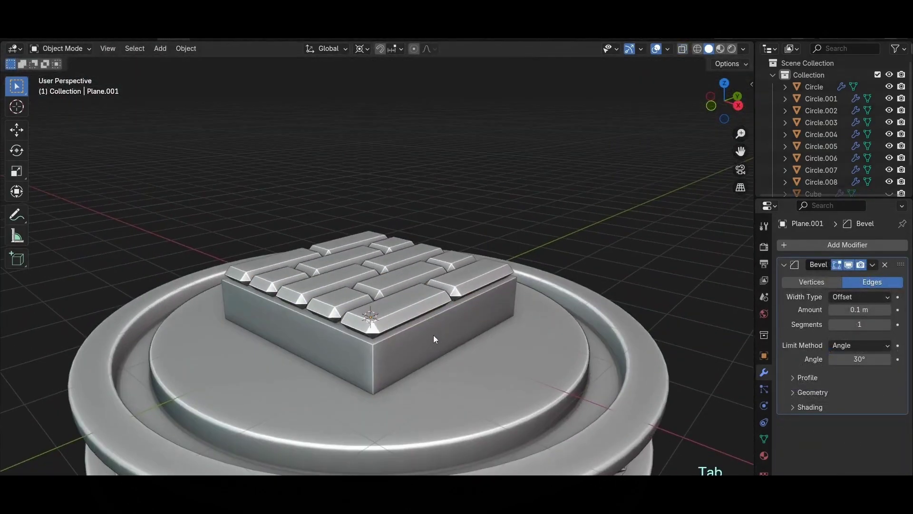
{"action": "left_click", "coordinate": [885, 327]}
{"action": "left_click_drag", "start_coordinate": [860, 309], "coordinate": [842, 310]}
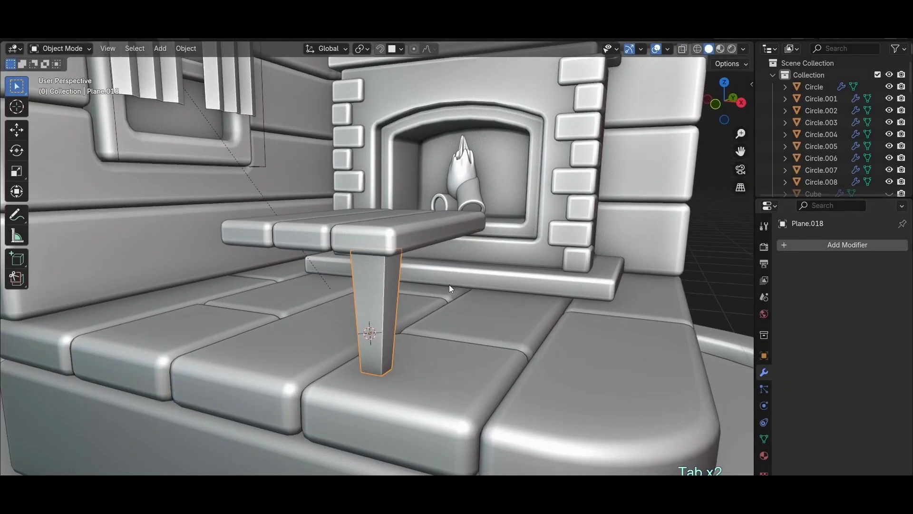
Add a Mirror modifier along Y to the bench leg and bring up the wall's modifiers
{"action": "left_click", "coordinate": [847, 245]}
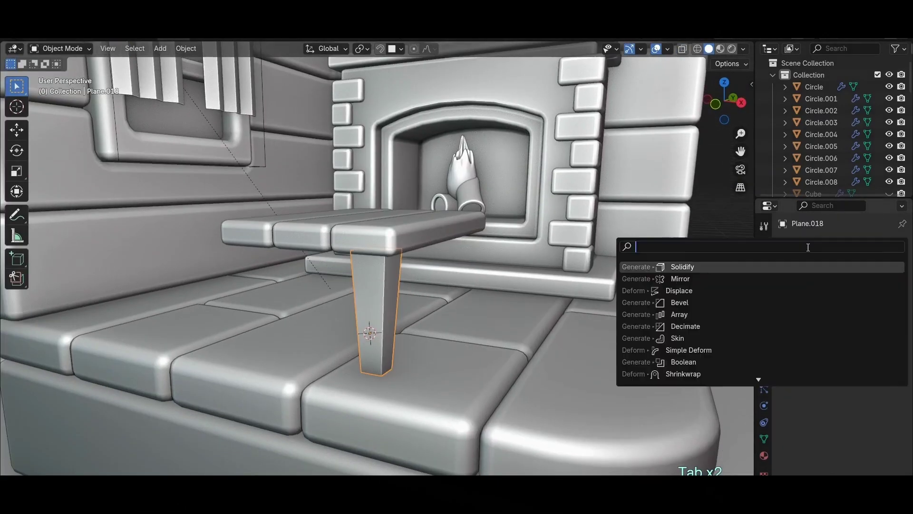
{"action": "left_click", "coordinate": [700, 264]}
{"action": "left_click", "coordinate": [860, 281]}
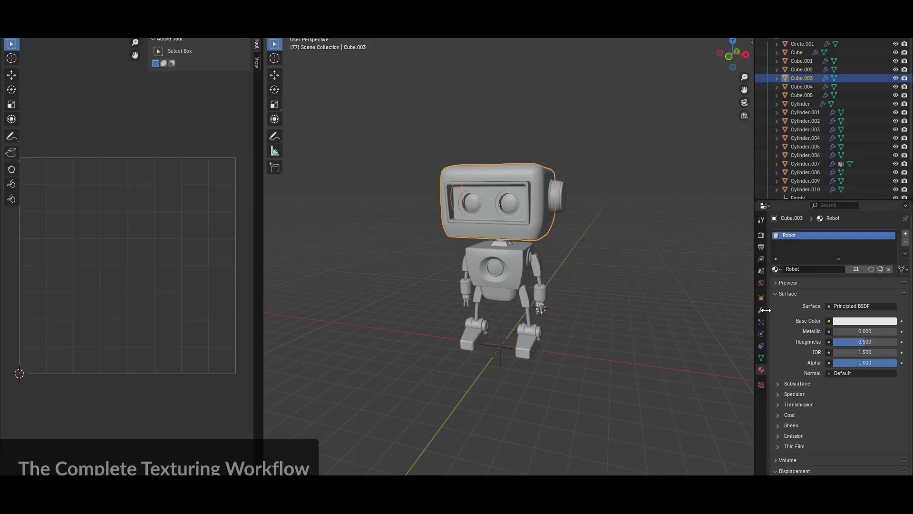
{"action": "left_click", "coordinate": [762, 310]}
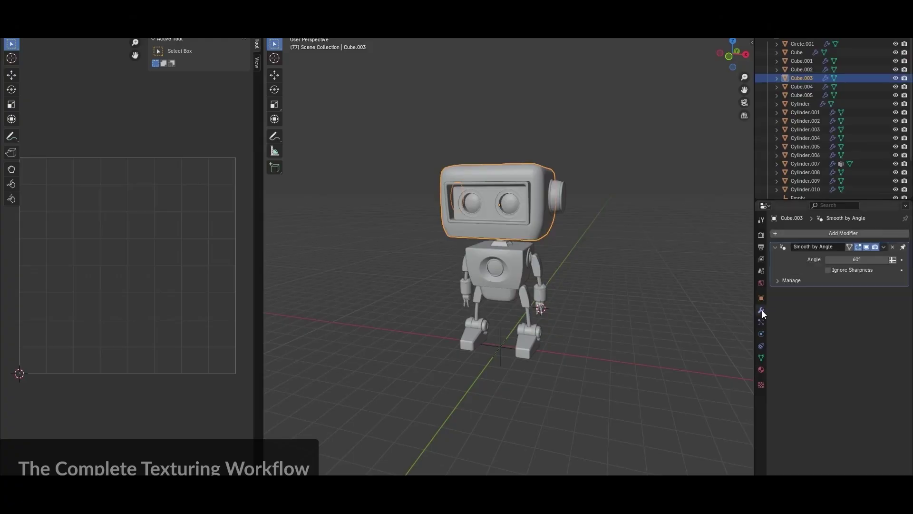
Select every robot part from Cylinder.003 and enter Edit Mode via the mode pie menu
{"action": "left_click", "coordinate": [529, 329]}
{"action": "key", "text": "a"}
{"action": "key", "text": "ctrl+Tab"}
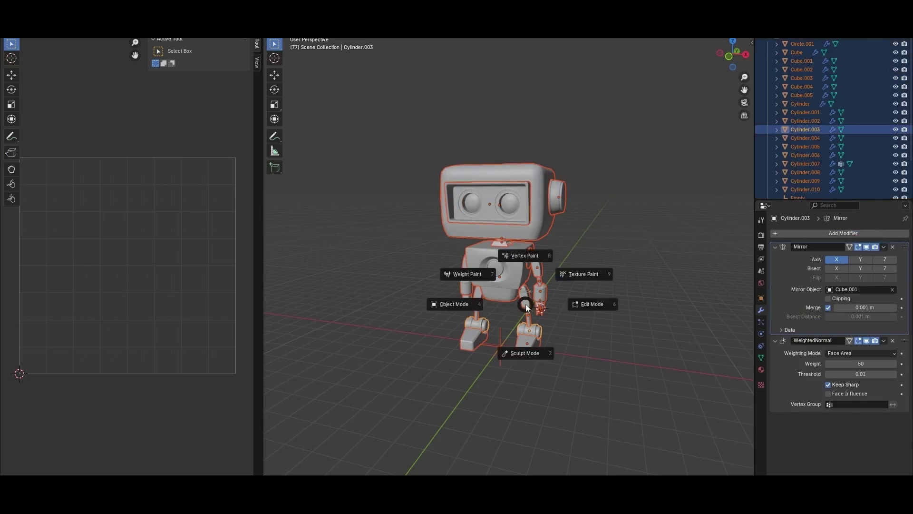
{"action": "left_click", "coordinate": [572, 309]}
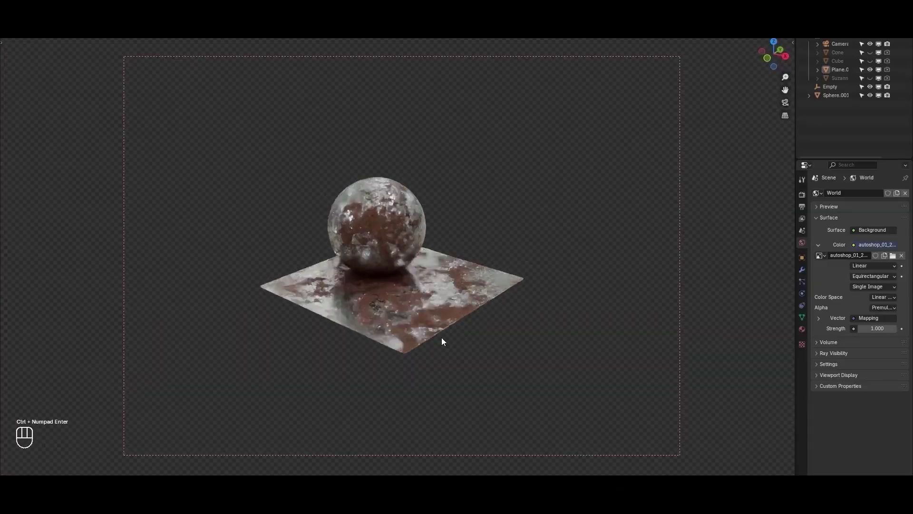
{"action": "scroll", "coordinate": [374, 291], "scroll_direction": "up", "scroll_amount": 3}
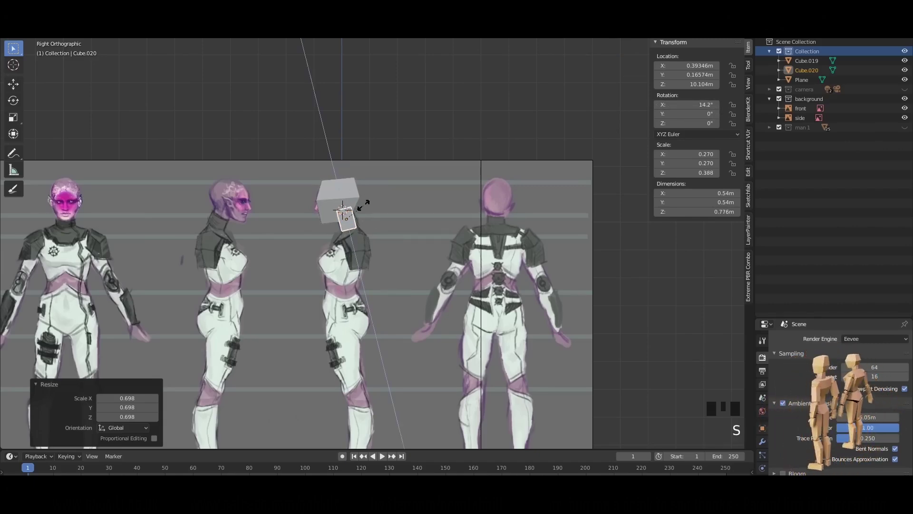
Add a torso cube after checking the front and right reference views
{"action": "key", "text": "KP_1"}
{"action": "middle_click_drag", "start_coordinate": [439, 246], "coordinate": [405, 278]}
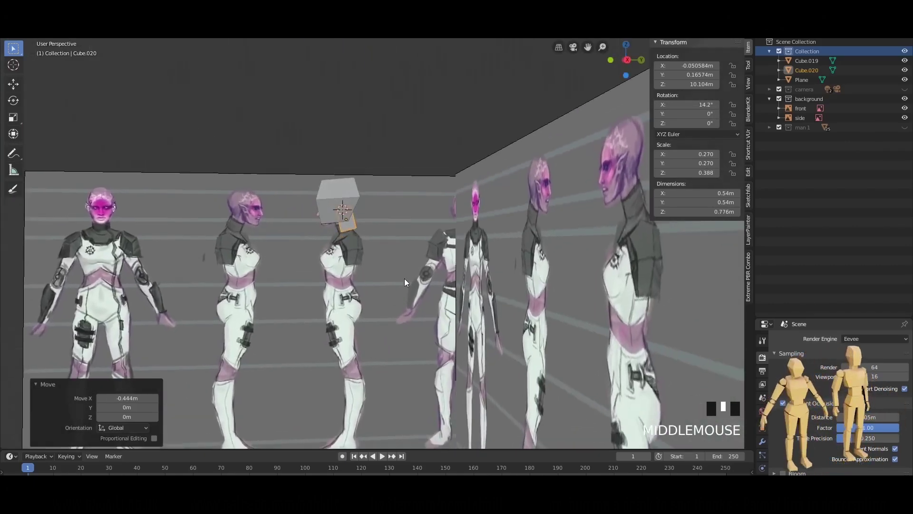
{"action": "key", "text": "KP_3"}
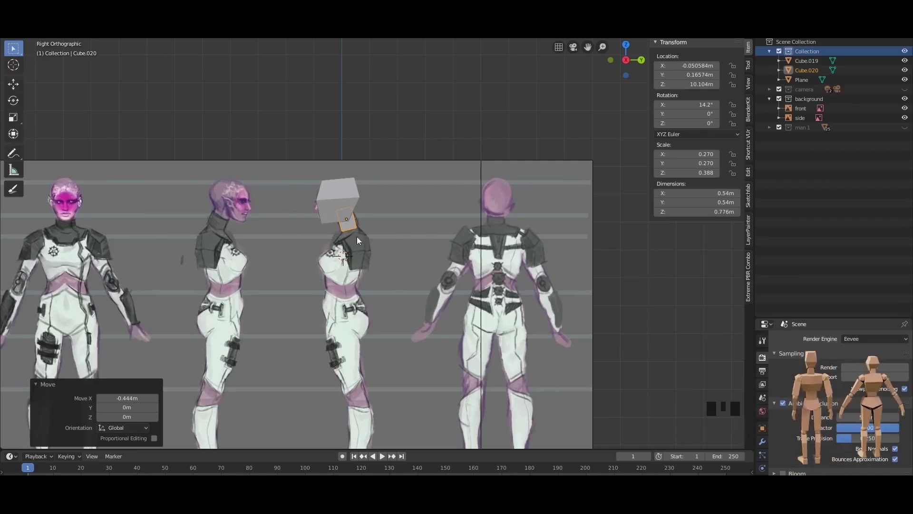
{"action": "key", "text": "shift+a"}
{"action": "left_click", "coordinate": [385, 258]}
{"action": "key", "text": "Tab"}
{"action": "key", "text": "KP_1"}
Loop-cut the torso cube, check it in X-ray against the front reference, and undo a stray stretch
{"action": "key", "text": "ctrl+r"}
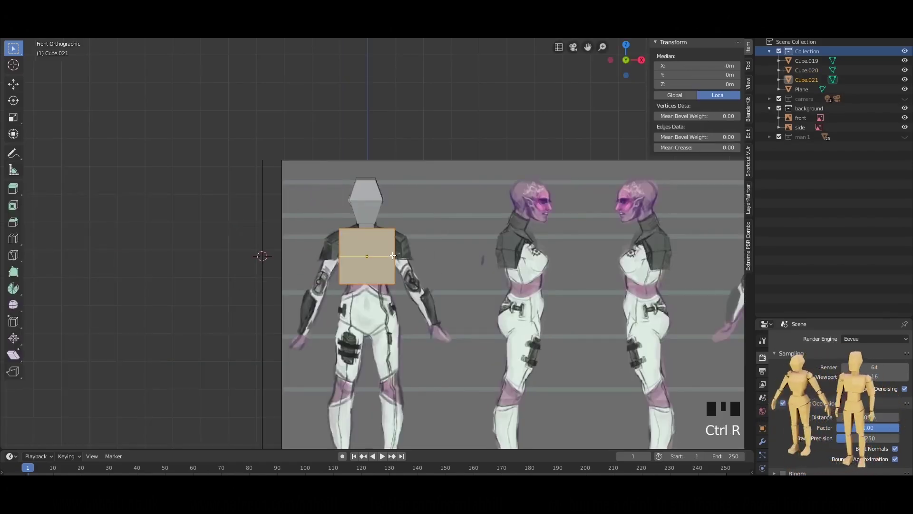
{"action": "left_click", "coordinate": [392, 253]}
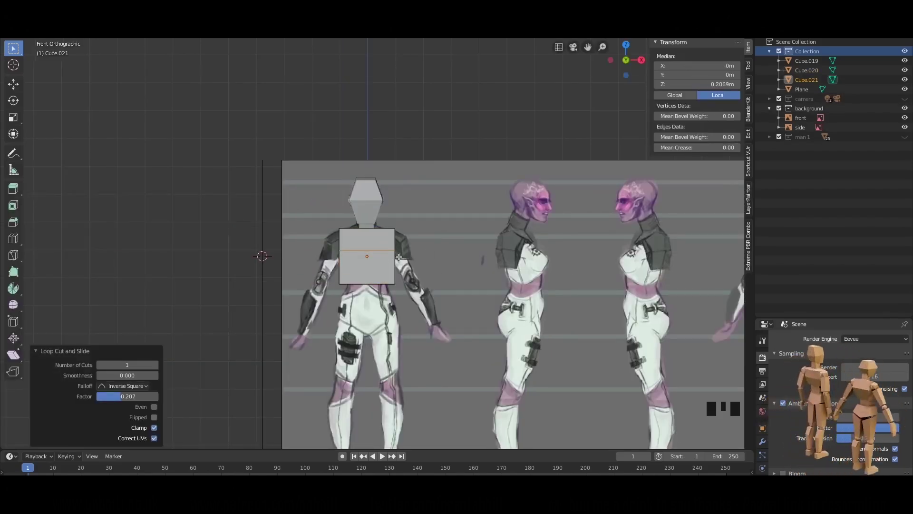
{"action": "key", "text": "alt+z"}
{"action": "left_click", "coordinate": [379, 284]}
{"action": "middle_click_drag", "start_coordinate": [379, 284], "coordinate": [335, 282]}
{"action": "key", "text": "KP_1"}
{"action": "key", "text": "ctrl+z"}
{"action": "key", "text": "KP_1"}
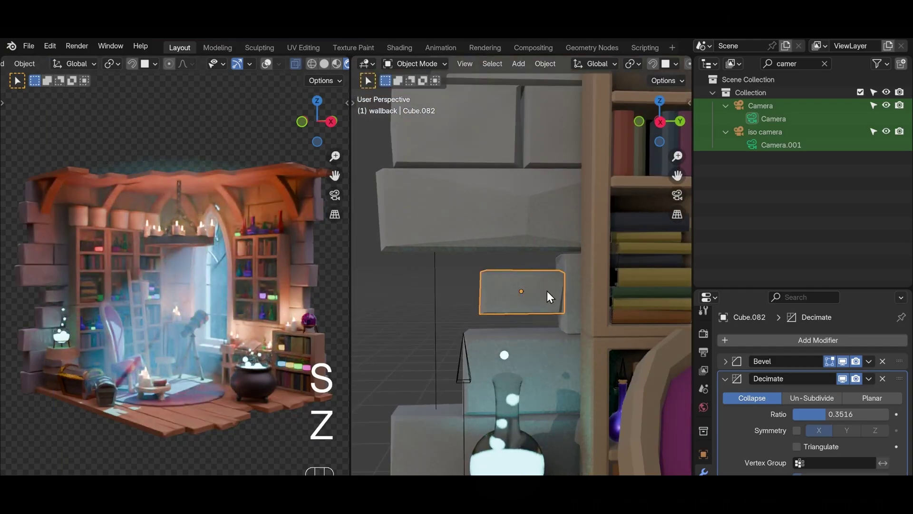
Place the brick, then duplicate it and flip the copy 180° around Z
{"action": "left_click", "coordinate": [540, 268]}
{"action": "key", "text": "shift+d"}
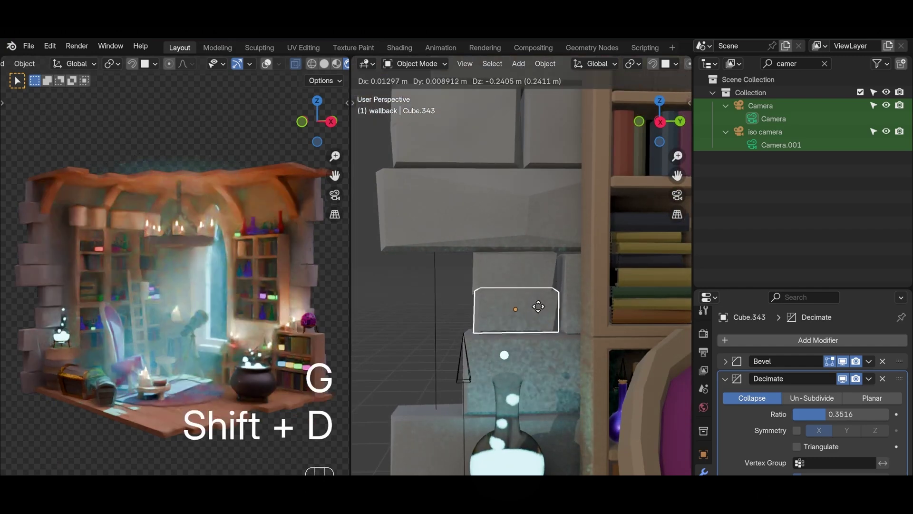
{"action": "key", "text": "r"}
{"action": "key", "text": "z"}
{"action": "key", "text": "Return"}
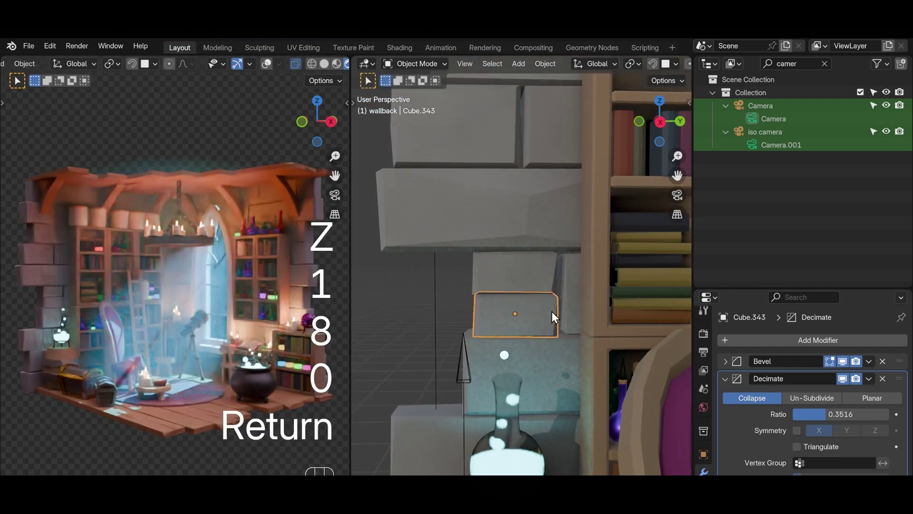
Narrow the brick copy along X, position it, and duplicate it again along Y
{"action": "key", "text": "s"}
{"action": "key", "text": "t"}
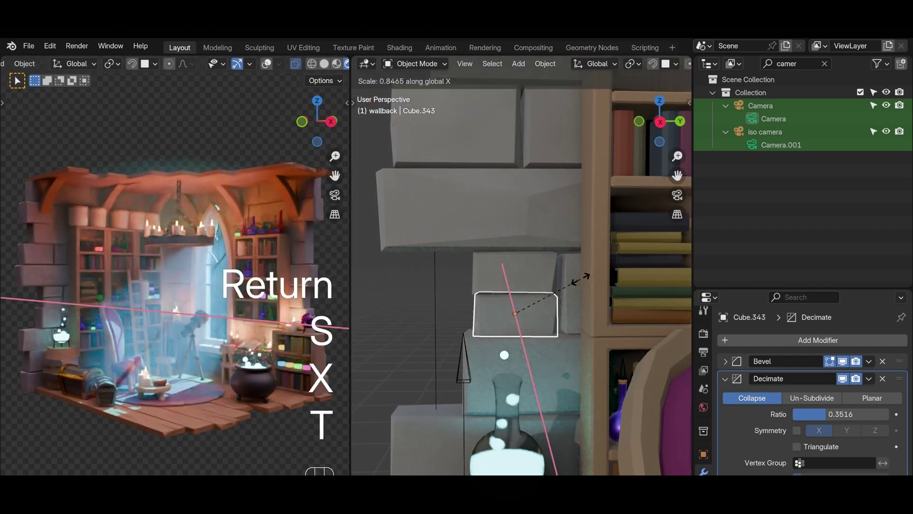
{"action": "key", "text": "y"}
{"action": "key", "text": "g"}
{"action": "left_click", "coordinate": [550, 312]}
{"action": "key", "text": "shift+d"}
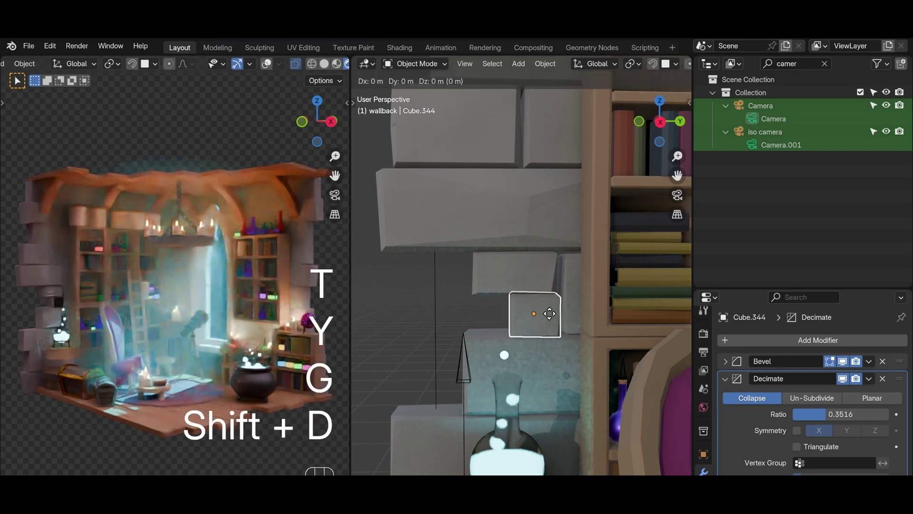
{"action": "key", "text": "x"}
{"action": "key", "text": "y"}
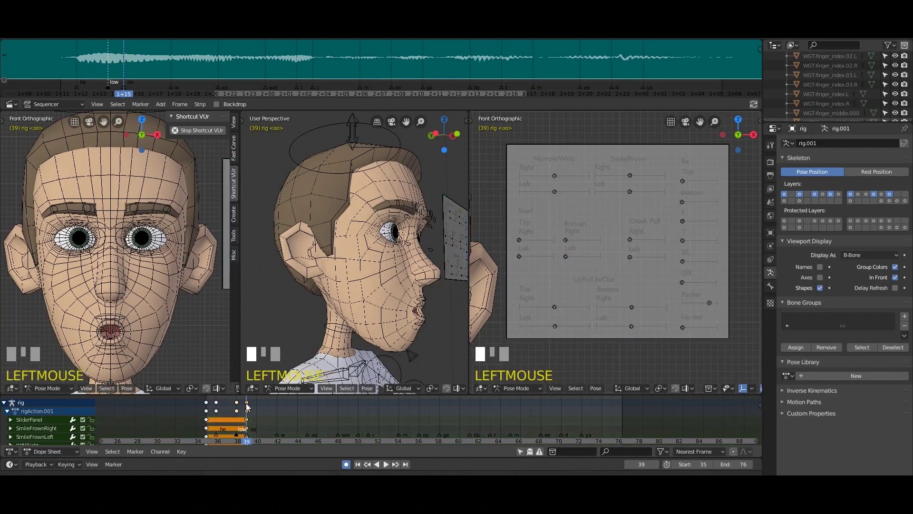
Copy the face rig's keyframes later, then select the figure's pelvis and head blocks
{"action": "key", "text": "shift+d"}
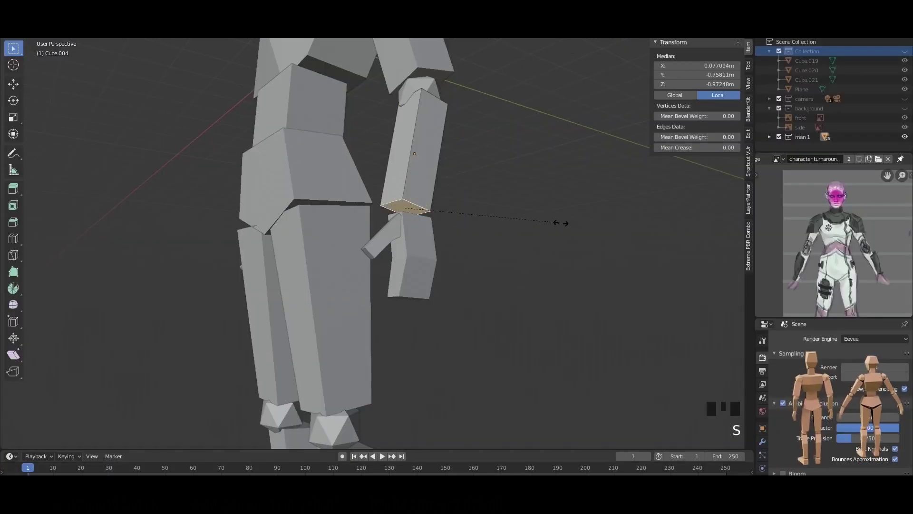
{"action": "middle_click_drag", "start_coordinate": [522, 247], "coordinate": [382, 138]}
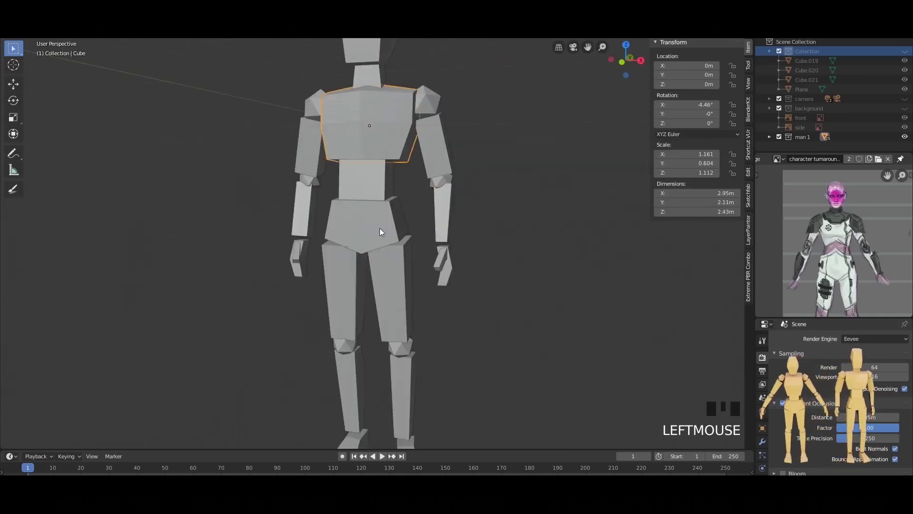
{"action": "left_click", "coordinate": [380, 232]}
{"action": "middle_click_drag", "start_coordinate": [407, 233], "coordinate": [386, 143], "text": "shift"}
{"action": "left_click", "coordinate": [378, 135]}
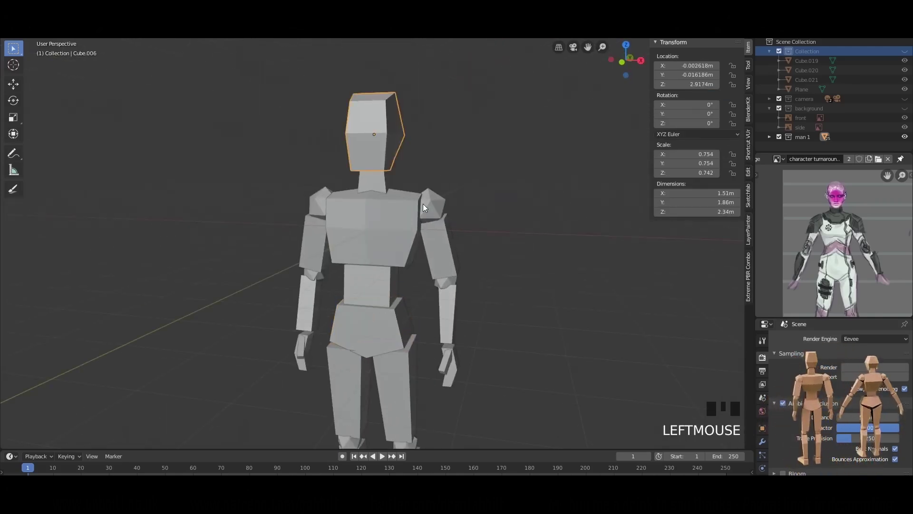
{"action": "scroll", "coordinate": [424, 204], "scroll_direction": "down", "scroll_amount": 3}
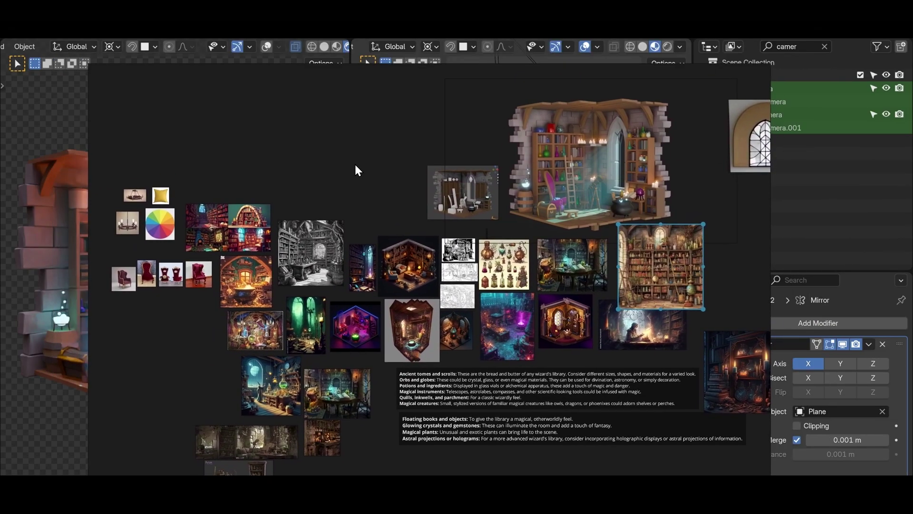
{"action": "scroll", "coordinate": [282, 302], "scroll_direction": "up", "scroll_amount": 5}
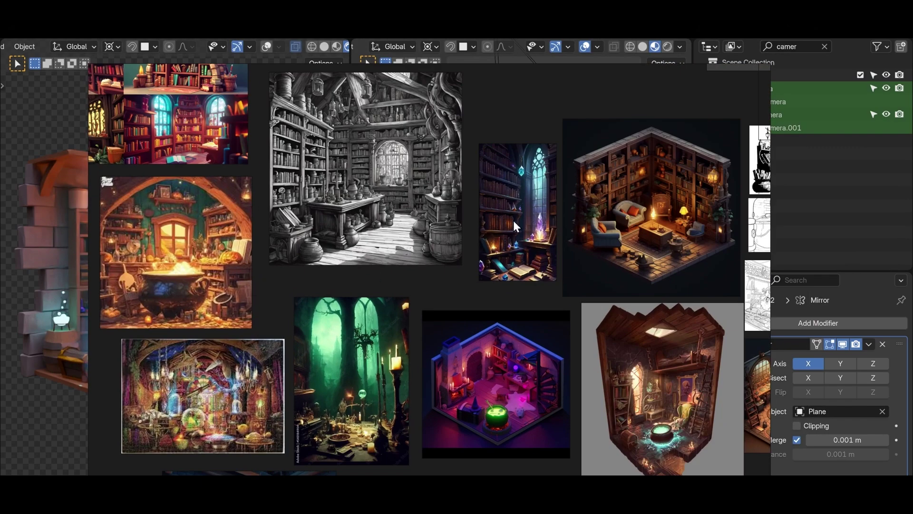
Pan across the reference image board and orbit around the beast sculpt
{"action": "middle_click_drag", "start_coordinate": [513, 221], "coordinate": [423, 283]}
{"action": "scroll", "coordinate": [423, 283], "scroll_direction": "up", "scroll_amount": 3}
{"action": "scroll", "coordinate": [545, 285], "scroll_direction": "down", "scroll_amount": 2}
{"action": "middle_click_drag", "start_coordinate": [571, 282], "coordinate": [437, 283]}
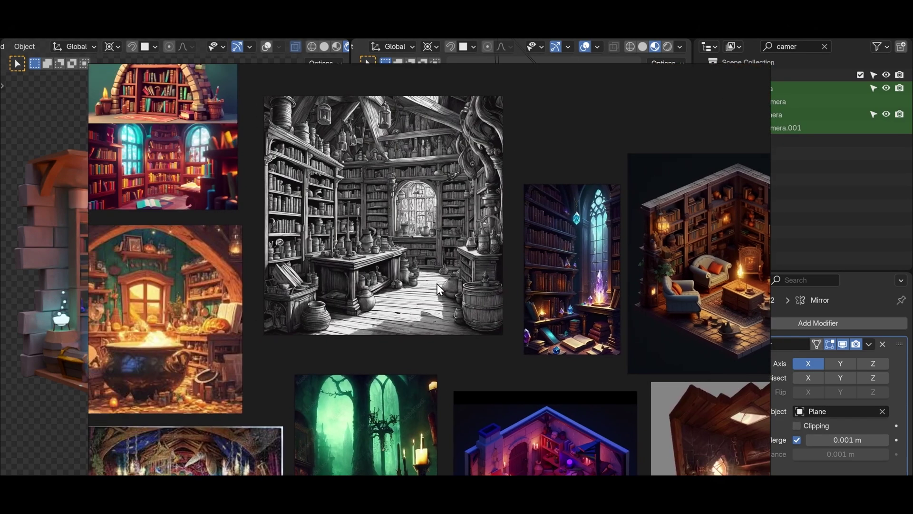
{"action": "scroll", "coordinate": [424, 293], "scroll_direction": "down", "scroll_amount": 2}
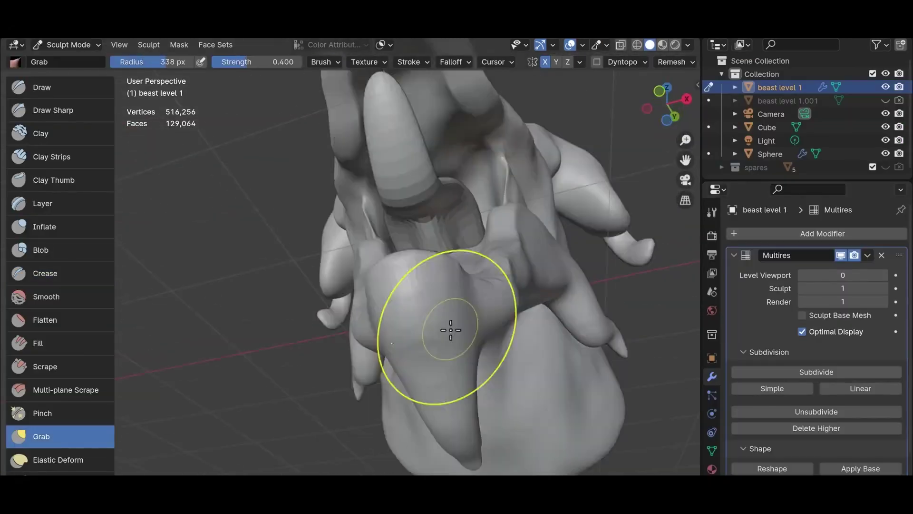
{"action": "mouse_move", "coordinate": [452, 329]}
{"action": "middle_mouse_down"}
{"action": "mouse_move", "coordinate": [445, 295]}
{"action": "mouse_move", "coordinate": [309, 271]}
{"action": "mouse_move", "coordinate": [528, 298]}
{"action": "middle_mouse_up"}
{"action": "scroll", "coordinate": [529, 298], "scroll_direction": "down", "scroll_amount": 2}
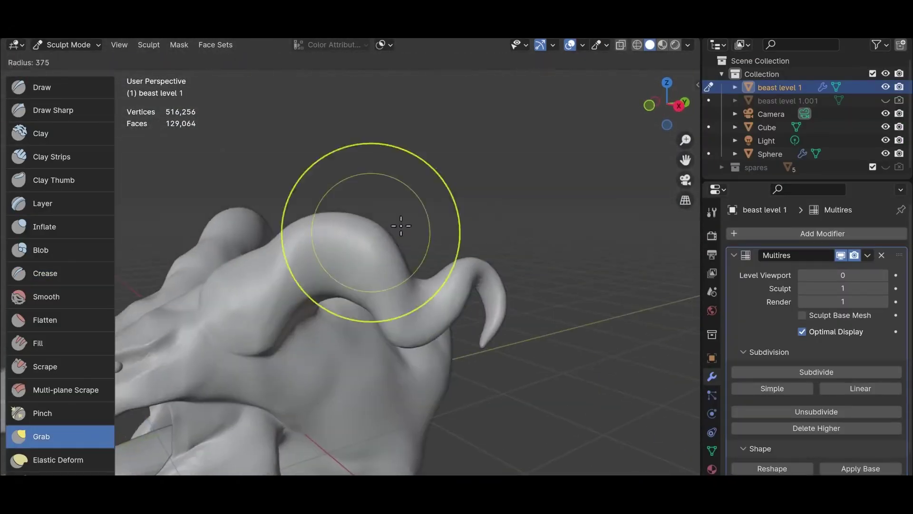
{"action": "scroll", "coordinate": [402, 224], "scroll_direction": "up", "scroll_amount": 3}
{"action": "scroll", "coordinate": [397, 204], "scroll_direction": "down", "scroll_amount": 3}
{"action": "scroll", "coordinate": [402, 336], "scroll_direction": "down", "scroll_amount": 3}
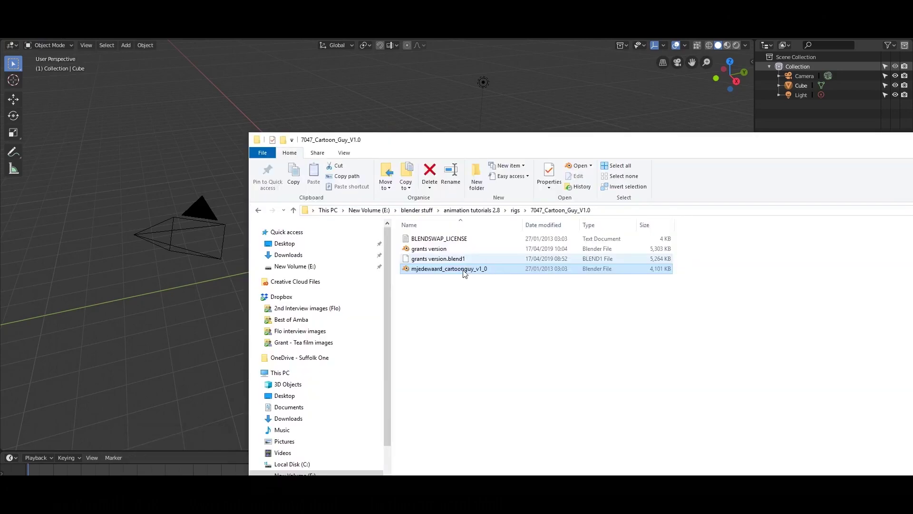
Open the Cartoon Guy rig .blend and view its face from the front
{"action": "left_click_drag", "start_coordinate": [161, 148], "coordinate": [160, 149]}
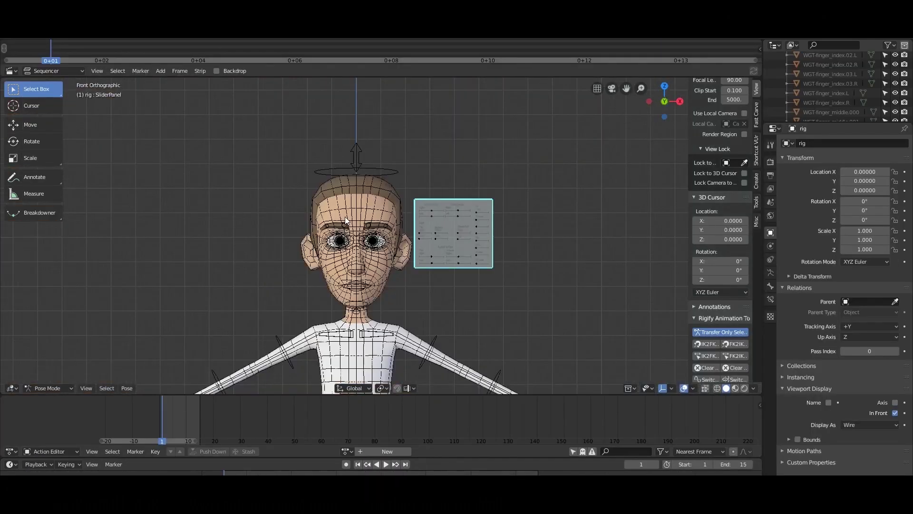
{"action": "mouse_move", "coordinate": [345, 216]}
{"action": "middle_mouse_down"}
{"action": "mouse_move", "coordinate": [245, 163]}
{"action": "mouse_move", "coordinate": [244, 222]}
{"action": "middle_mouse_up"}
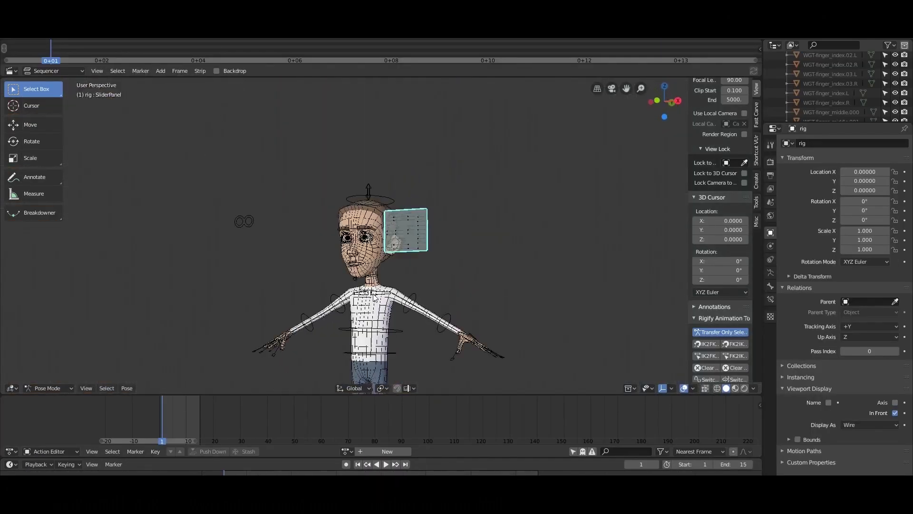
{"action": "key", "text": "KP_1"}
{"action": "scroll", "coordinate": [499, 223], "scroll_direction": "up", "scroll_amount": 6}
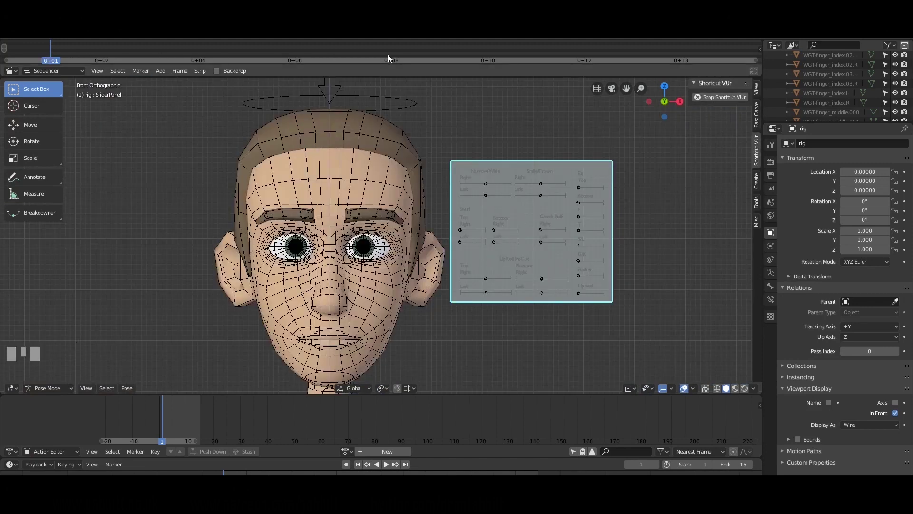
Turn the bottom editor into a Dope Sheet and split the 3D view side by side
{"action": "left_click", "coordinate": [12, 452]}
{"action": "left_click", "coordinate": [122, 370]}
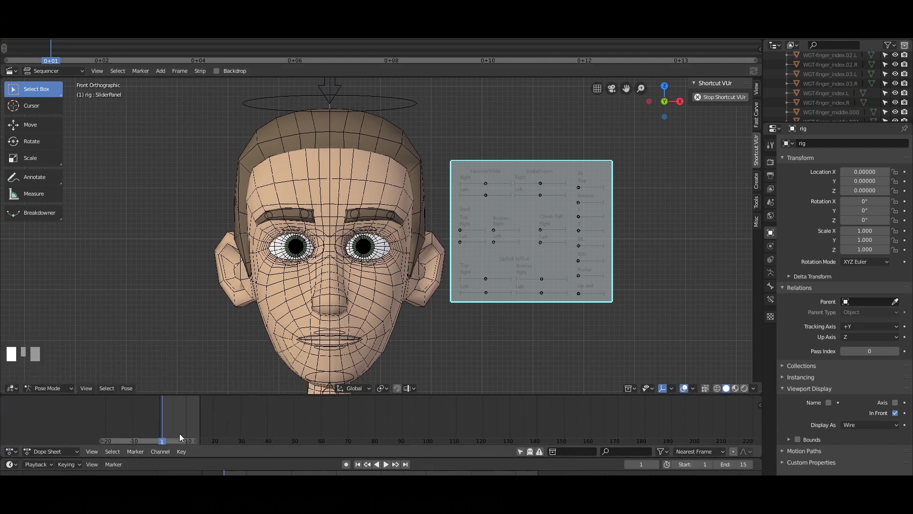
{"action": "middle_click_drag", "start_coordinate": [390, 295], "coordinate": [705, 137], "text": "shift"}
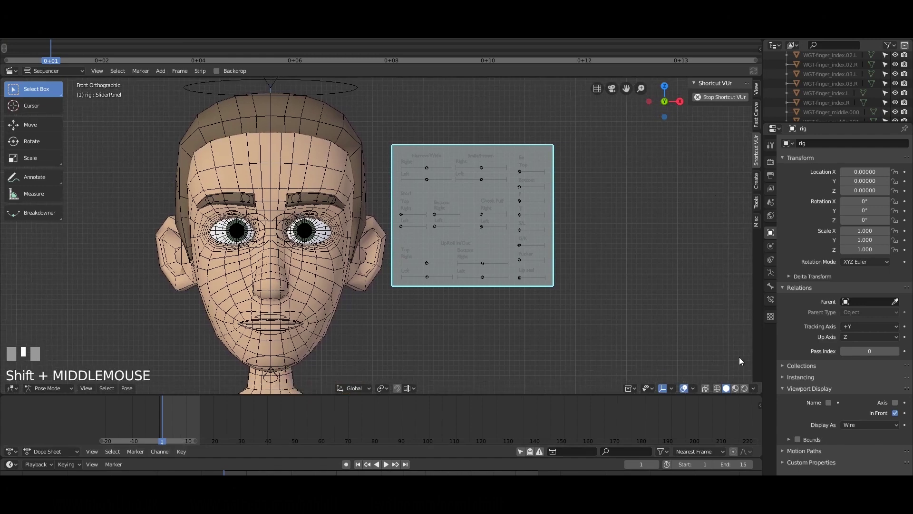
{"action": "left_click_drag", "start_coordinate": [762, 392], "coordinate": [343, 278]}
{"action": "scroll", "coordinate": [211, 273], "scroll_direction": "up", "scroll_amount": 3}
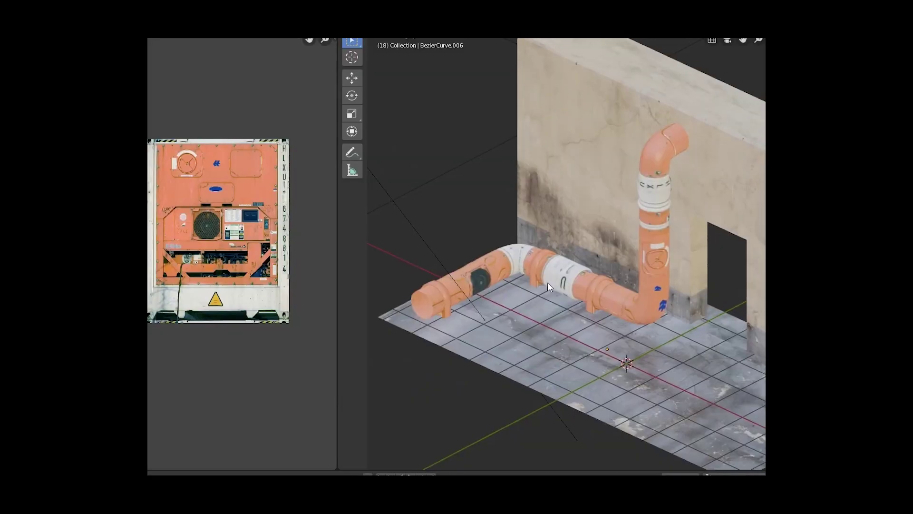
Orbit around the textured pipes to a new angle
{"action": "middle_click_drag", "start_coordinate": [572, 300], "coordinate": [666, 226]}
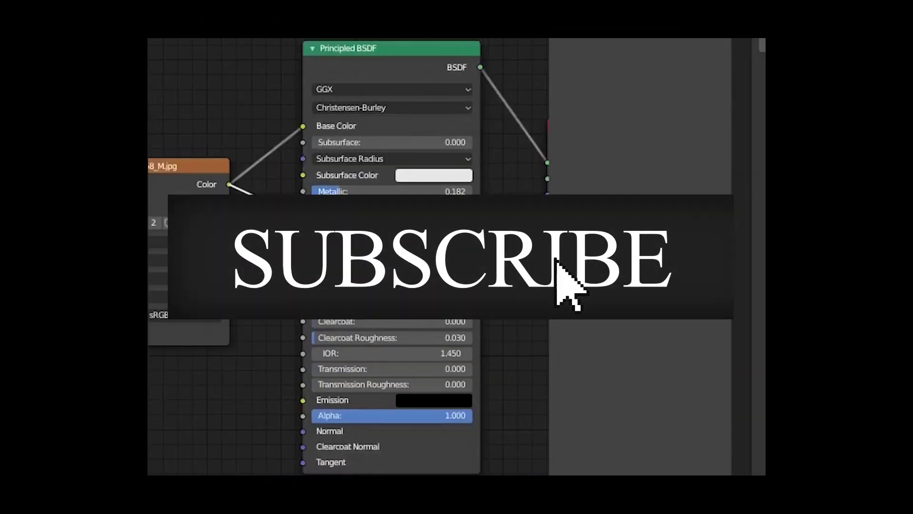
Bring up the Shift+A add-node menu in the node editor
{"action": "key", "text": "shift+a"}
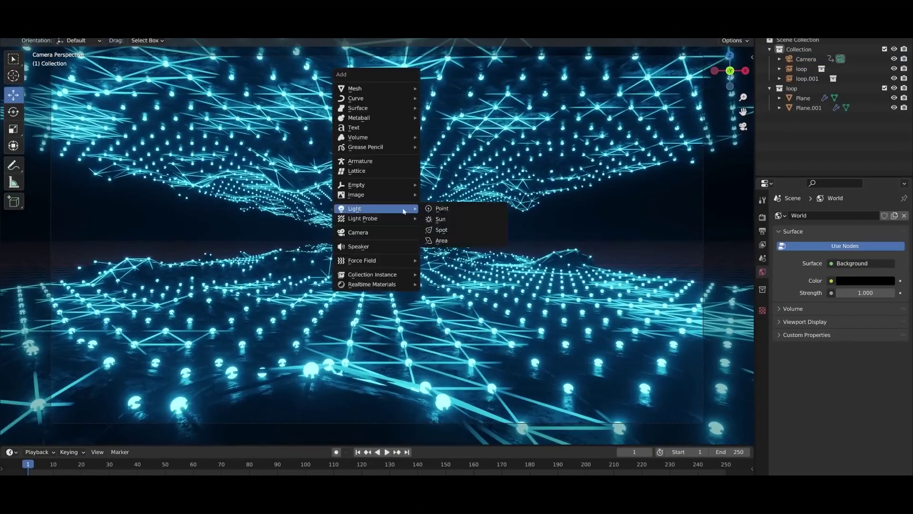
Add an area light and fill the world with Principled Volume fog at density 0.01
{"action": "left_click", "coordinate": [465, 239]}
{"action": "left_click", "coordinate": [762, 306]}
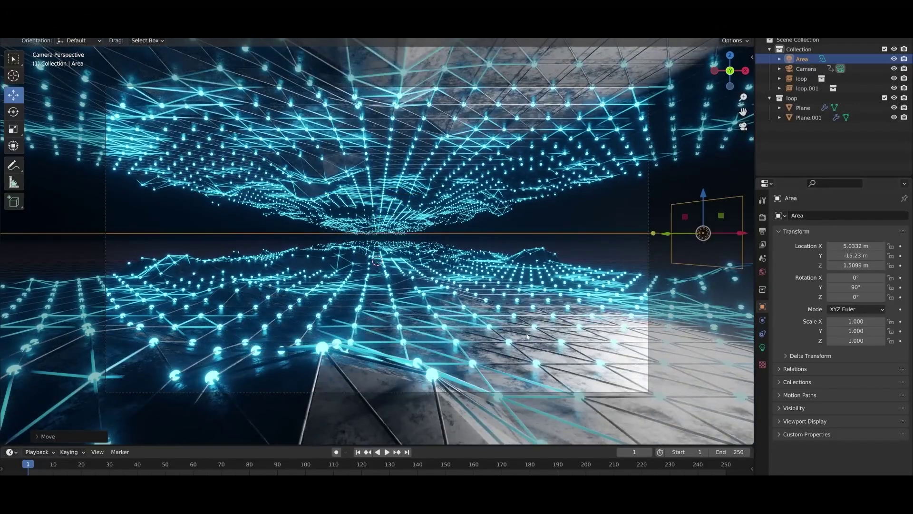
{"action": "left_click", "coordinate": [763, 271]}
{"action": "left_click", "coordinate": [863, 323]}
{"action": "left_click", "coordinate": [847, 204]}
{"action": "double_click", "coordinate": [863, 365]}
{"action": "type", "text": "0.01"}
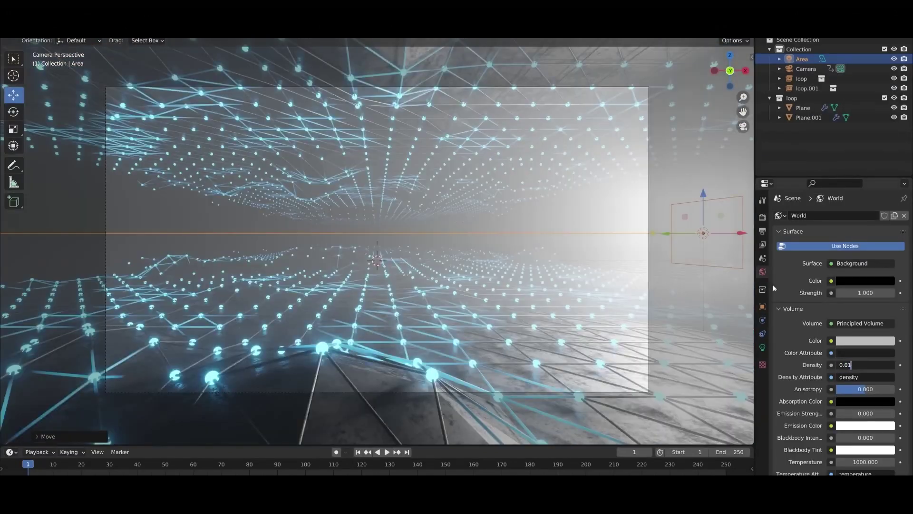
{"action": "key", "text": "Return"}
Duplicate the area light to the left, making one light red and another blue
{"action": "key", "text": "shift+d"}
{"action": "key", "text": "x"}
{"action": "key", "text": "Return"}
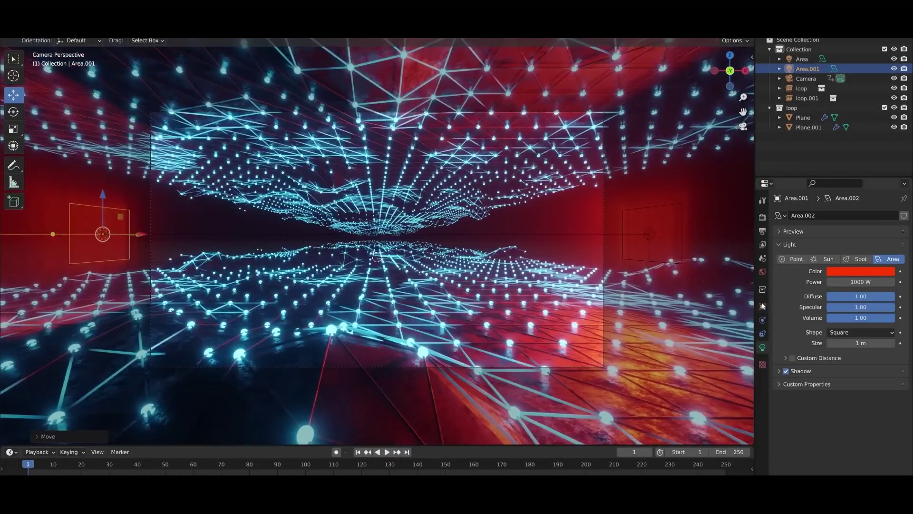
{"action": "left_click", "coordinate": [762, 306]}
{"action": "left_click", "coordinate": [762, 347]}
{"action": "left_click", "coordinate": [861, 272]}
{"action": "left_click", "coordinate": [831, 182]}
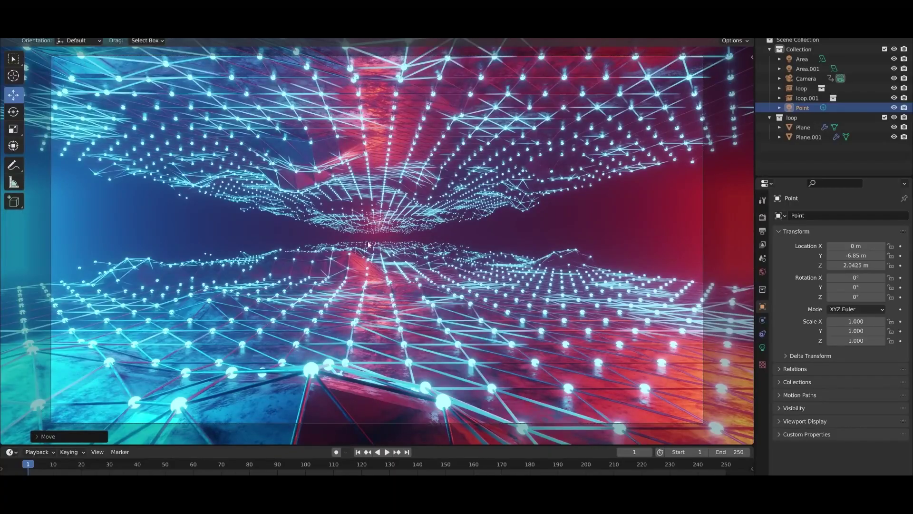
Switch to the Very High Contrast look with gamma about 0.873, and play the animation
{"action": "left_click", "coordinate": [762, 217]}
{"action": "scroll", "coordinate": [831, 321], "scroll_direction": "down", "scroll_amount": 10}
{"action": "left_click", "coordinate": [848, 446]}
{"action": "left_click", "coordinate": [848, 423]}
{"action": "left_click_drag", "start_coordinate": [867, 467], "coordinate": [856, 467]}
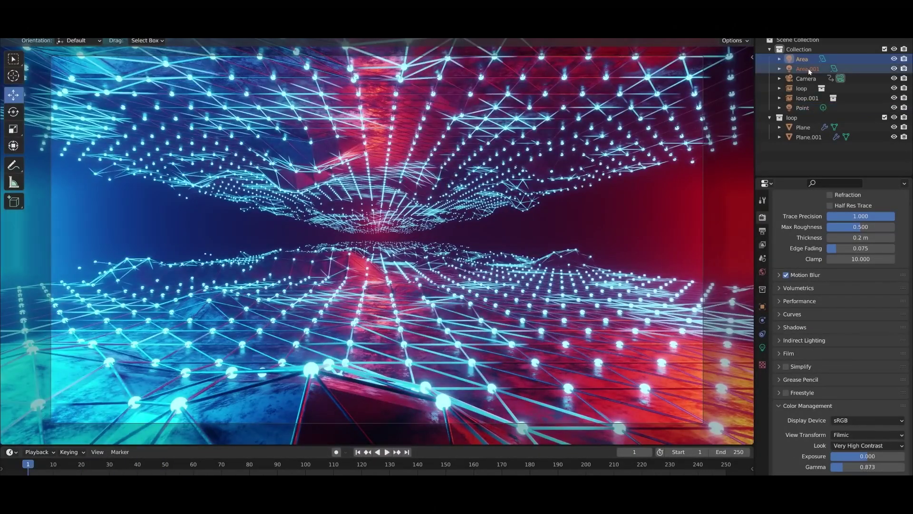
{"action": "key", "text": "Delete"}
{"action": "key", "text": "space"}
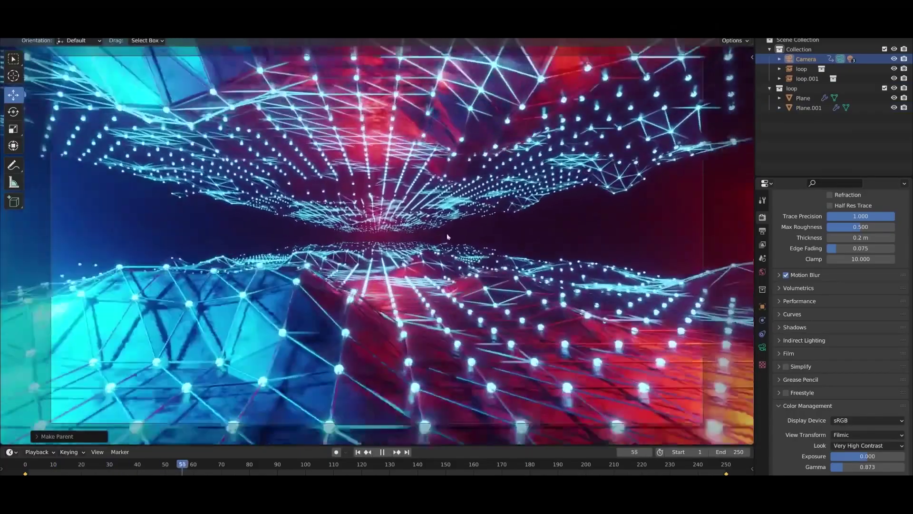
Enable camera depth of field with a lower f-stop, then stop playback at frame 1
{"action": "left_click", "coordinate": [763, 347]}
{"action": "left_click", "coordinate": [786, 339]}
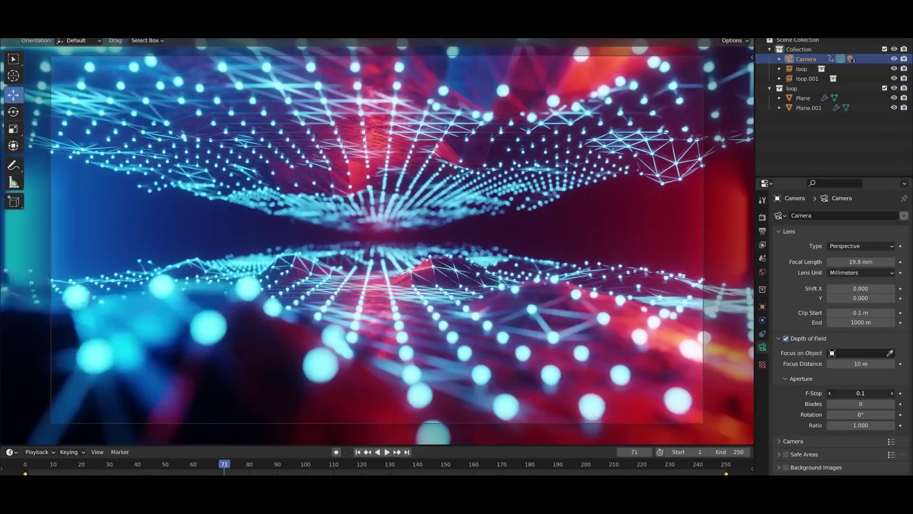
{"action": "left_click_drag", "start_coordinate": [861, 394], "coordinate": [828, 393]}
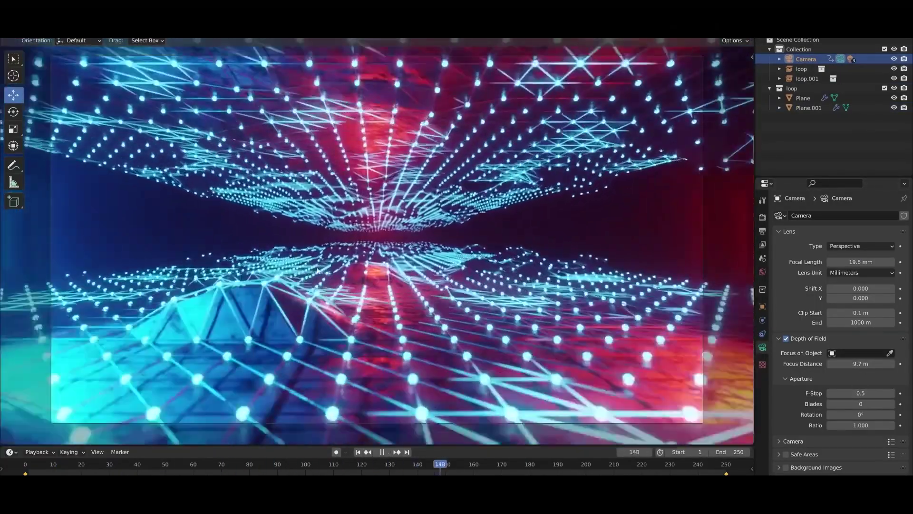
{"action": "key", "text": "Escape"}
{"action": "left_click", "coordinate": [440, 289]}
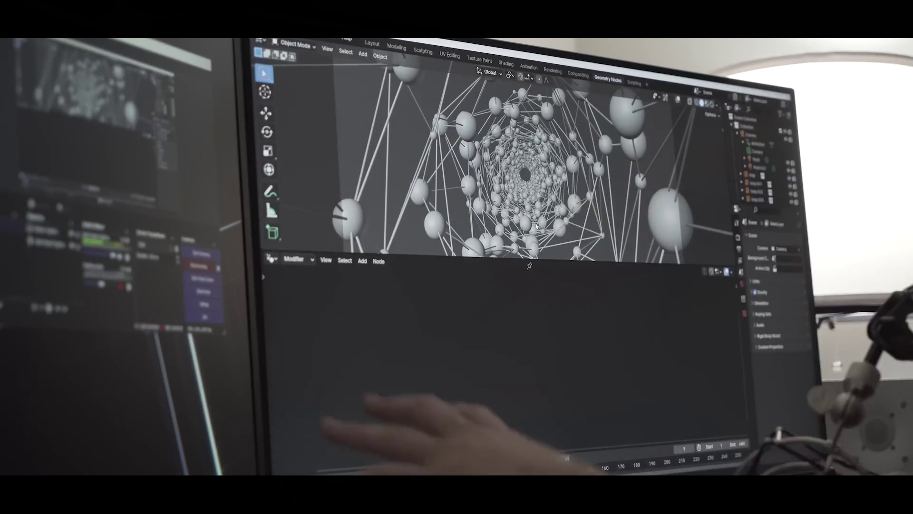
{"action": "scroll", "coordinate": [571, 381], "scroll_direction": "up", "scroll_amount": 3}
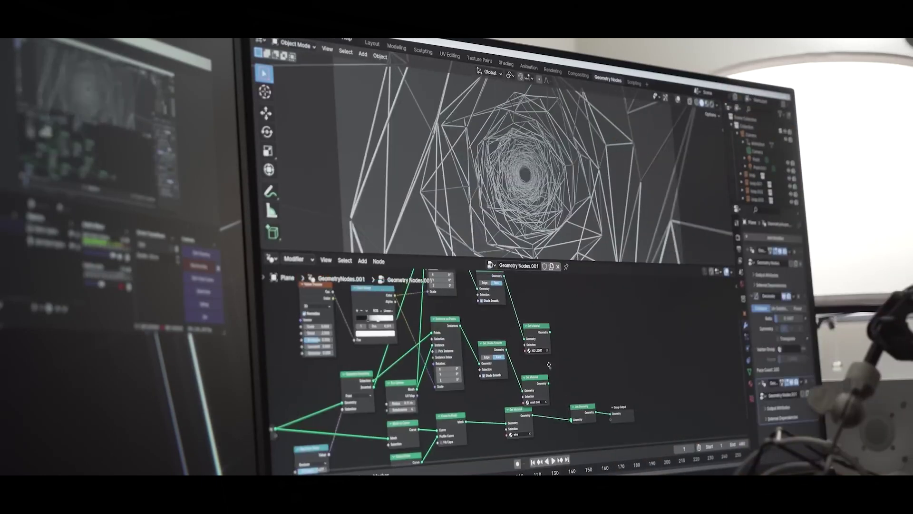
{"action": "scroll", "coordinate": [550, 367], "scroll_direction": "up", "scroll_amount": 2}
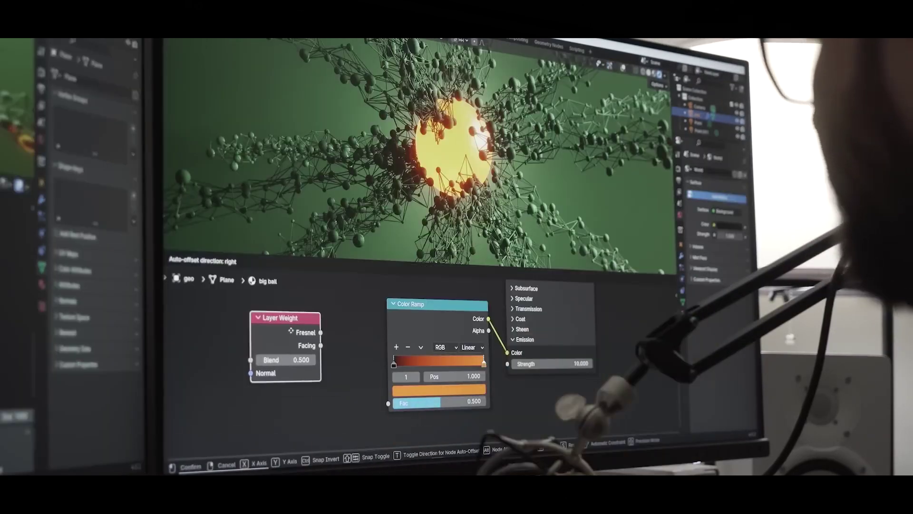
{"action": "scroll", "coordinate": [362, 367], "scroll_direction": "up", "scroll_amount": 3}
{"action": "scroll", "coordinate": [343, 357], "scroll_direction": "down", "scroll_amount": 1}
{"action": "scroll", "coordinate": [288, 329], "scroll_direction": "up", "scroll_amount": 1}
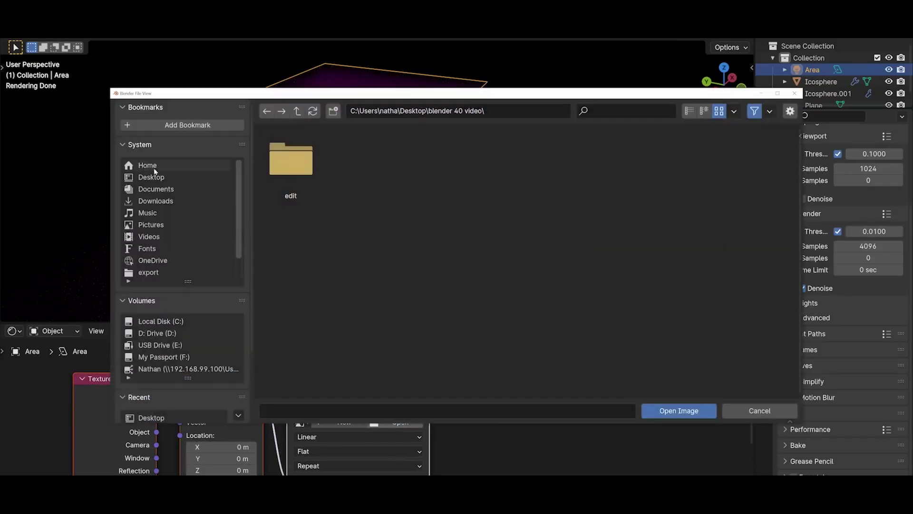
Load the purple abstract image into the light's Image Texture node and set emission strength 44
{"action": "double_click", "coordinate": [374, 264]}
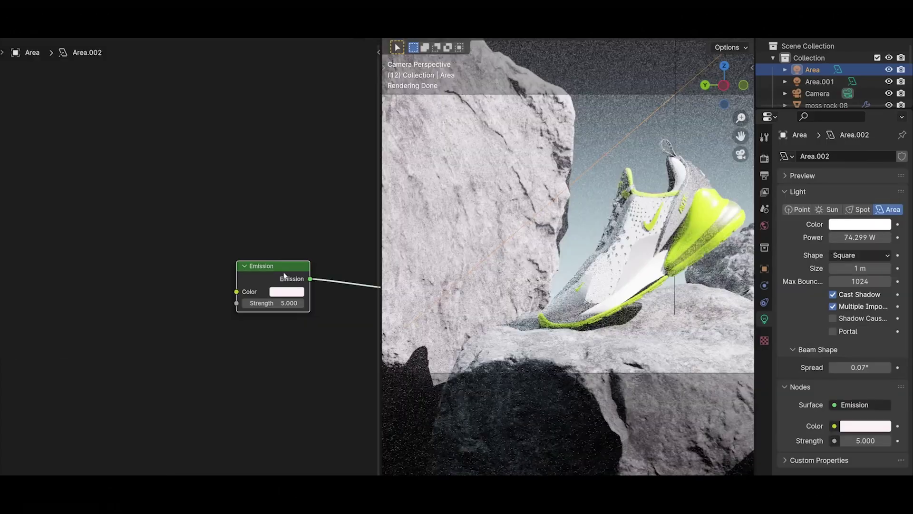
{"action": "left_click", "coordinate": [187, 325]}
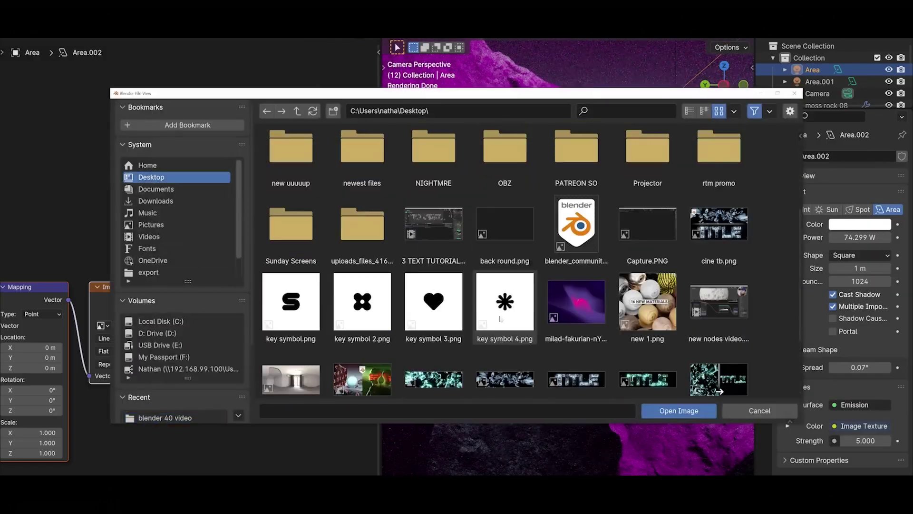
{"action": "double_click", "coordinate": [576, 304]}
{"action": "left_click", "coordinate": [275, 303]}
{"action": "type", "text": "44"}
{"action": "key", "text": "Return"}
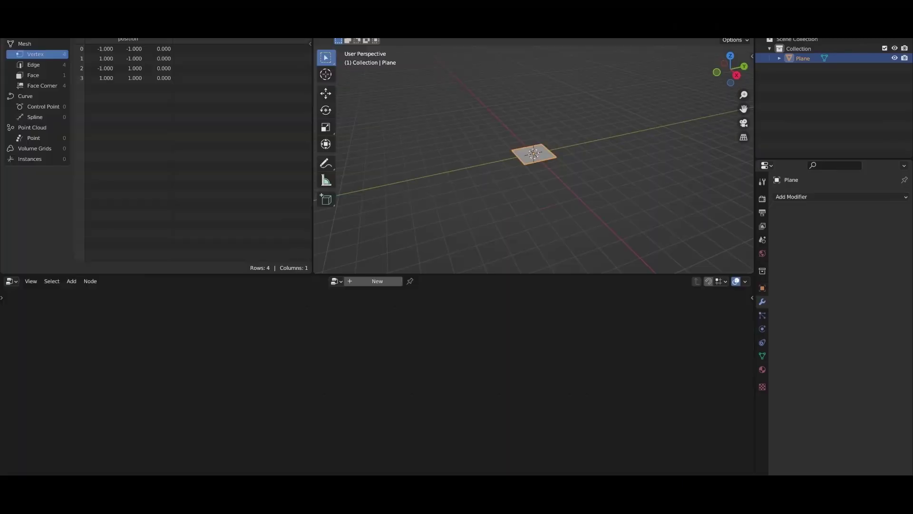
Create a geometry node tree whose Ico Sphere replaces the Group Input and feeds the output
{"action": "left_click_drag", "start_coordinate": [315, 270], "coordinate": [262, 265]}
{"action": "left_click", "coordinate": [377, 280]}
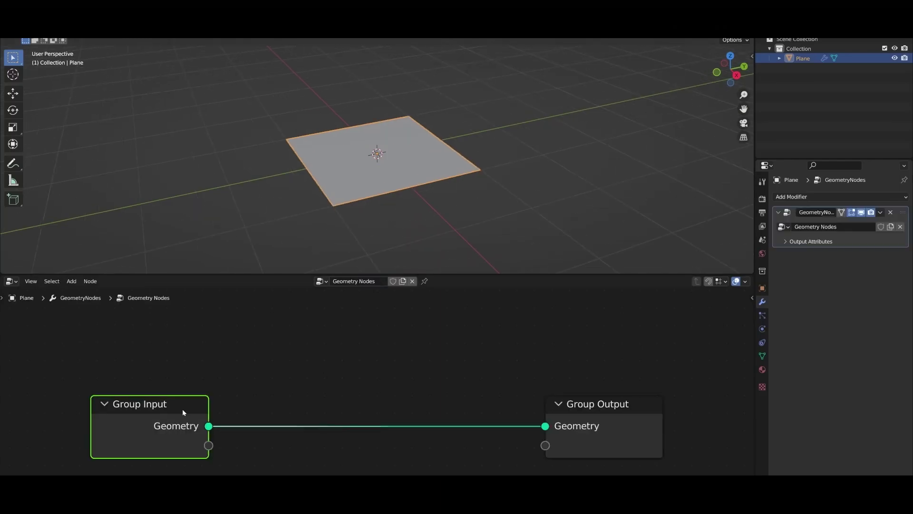
{"action": "key", "text": "x"}
{"action": "key", "text": "shift+a"}
{"action": "left_click", "coordinate": [264, 447]}
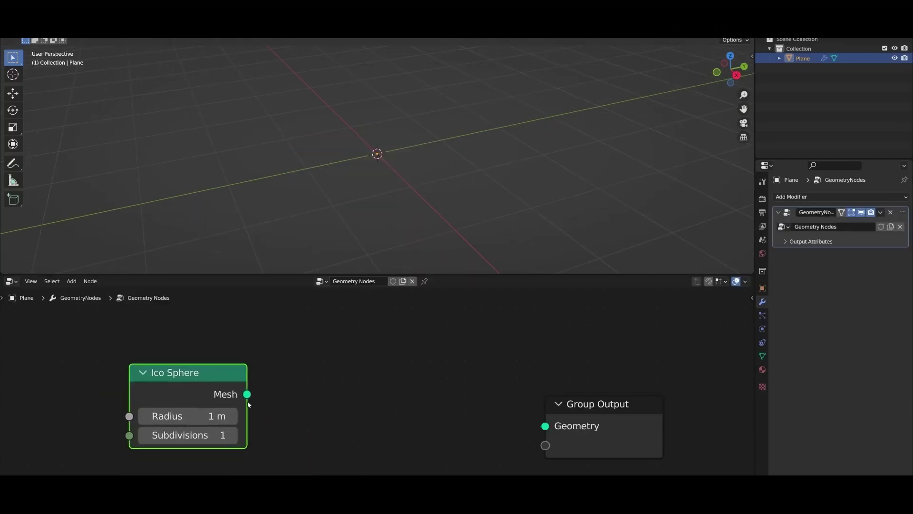
{"action": "left_click_drag", "start_coordinate": [247, 395], "coordinate": [545, 426]}
{"action": "scroll", "coordinate": [372, 303], "scroll_direction": "down", "scroll_amount": 1}
Insert a Separate Geometry node with a Random Value driving its Selection
{"action": "key", "text": "shift+a"}
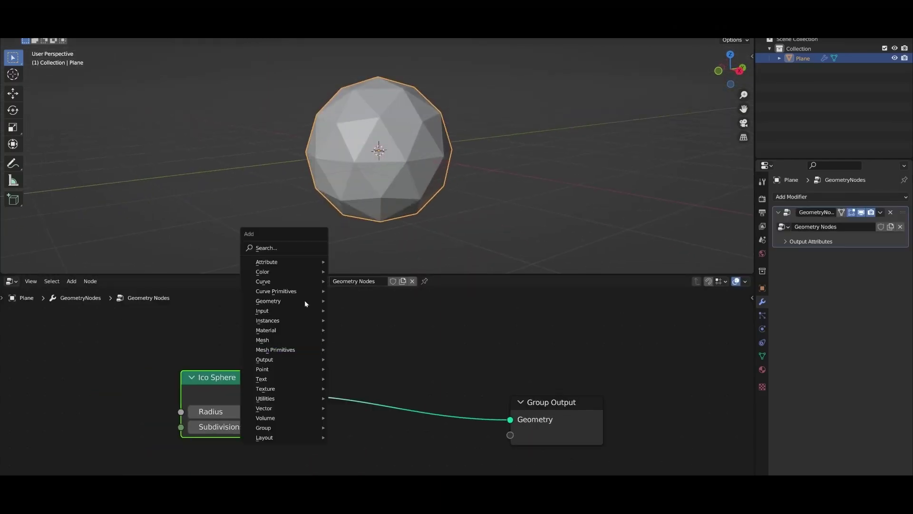
{"action": "left_click", "coordinate": [316, 284]}
{"action": "left_click", "coordinate": [368, 378]}
{"action": "key", "text": "shift+a"}
{"action": "type", "text": "rand"}
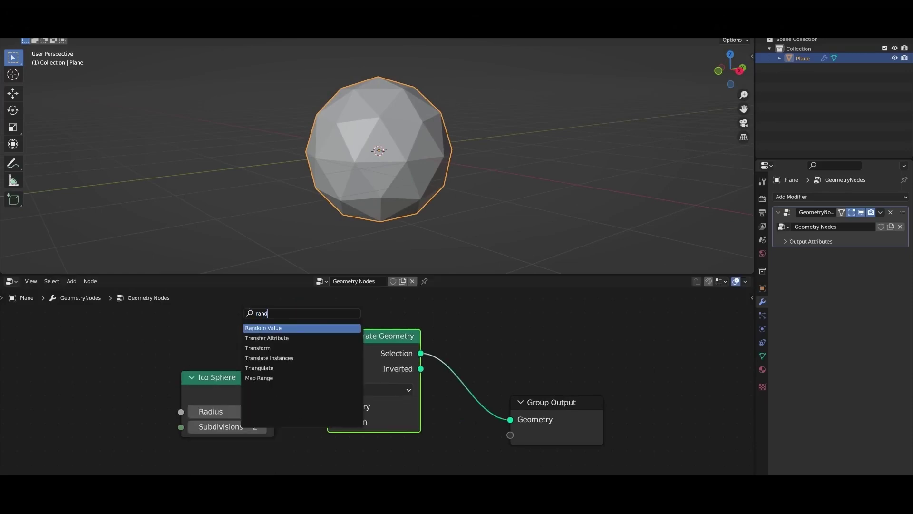
{"action": "key", "text": "Return"}
{"action": "scroll", "coordinate": [399, 300], "scroll_direction": "down", "scroll_amount": 2}
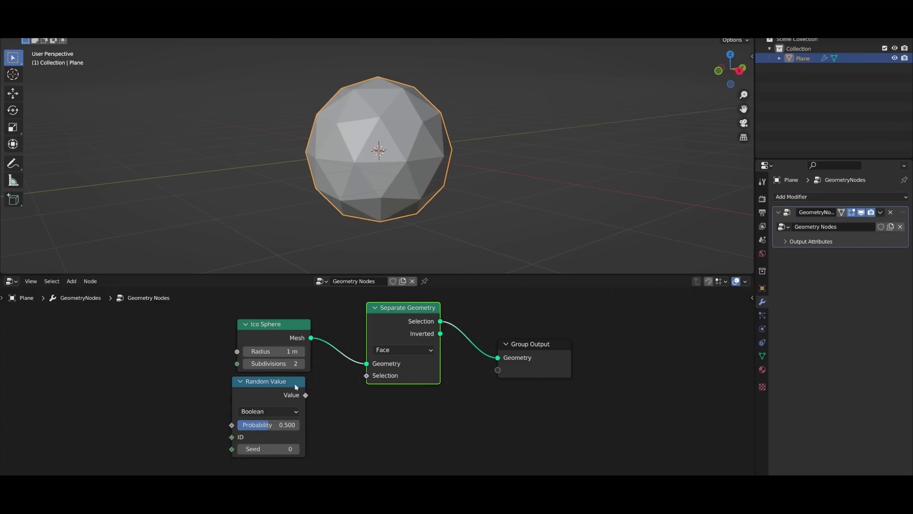
{"action": "left_click_drag", "start_coordinate": [305, 395], "coordinate": [367, 375]}
{"action": "mouse_move", "coordinate": [421, 143]}
{"action": "middle_mouse_down"}
{"action": "mouse_move", "coordinate": [476, 108]}
{"action": "mouse_move", "coordinate": [474, 138]}
{"action": "mouse_move", "coordinate": [398, 176]}
{"action": "mouse_move", "coordinate": [353, 377]}
{"action": "middle_mouse_up"}
Join both face sets and add Subdivide Mesh on the inverted faces
{"action": "mouse_move", "coordinate": [469, 321]}
{"action": "left_mouse_down"}
{"action": "mouse_move", "coordinate": [441, 332]}
{"action": "mouse_move", "coordinate": [498, 360]}
{"action": "left_mouse_up"}
{"action": "middle_click_drag", "start_coordinate": [519, 309], "coordinate": [409, 311]}
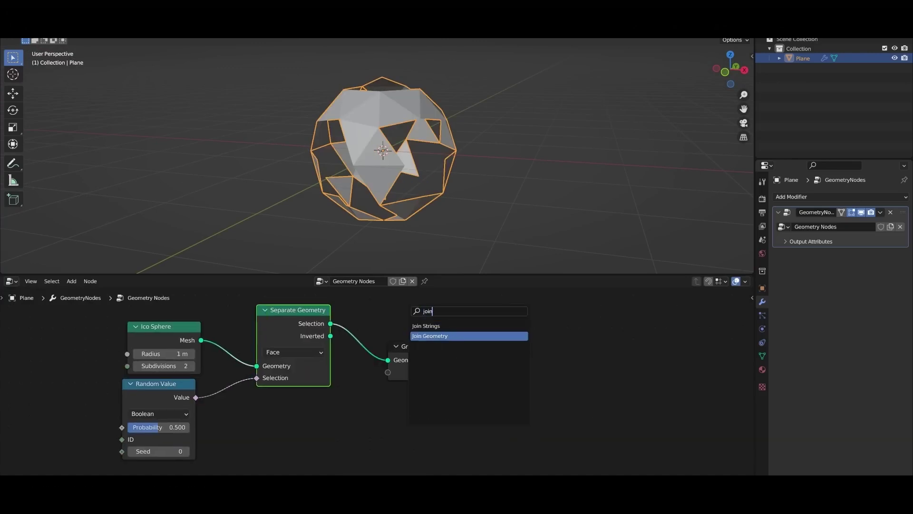
{"action": "left_click_drag", "start_coordinate": [330, 336], "coordinate": [373, 343]}
{"action": "middle_click_drag", "start_coordinate": [373, 342], "coordinate": [426, 361]}
{"action": "key", "text": "shift+a"}
{"action": "type", "text": "sub"}
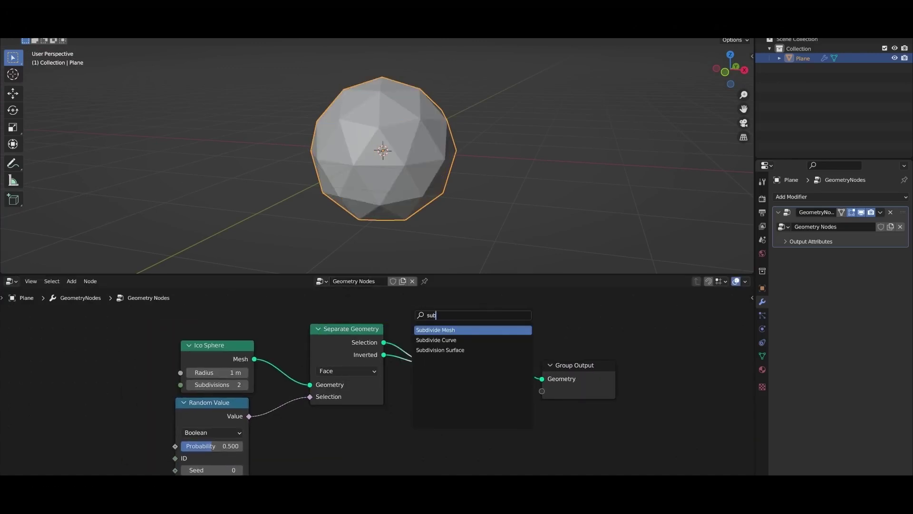
{"action": "key", "text": "Return"}
{"action": "left_click", "coordinate": [463, 378]}
Adjust the subdivision level while inspecting the sphere in wireframe
{"action": "key", "text": "shift+z"}
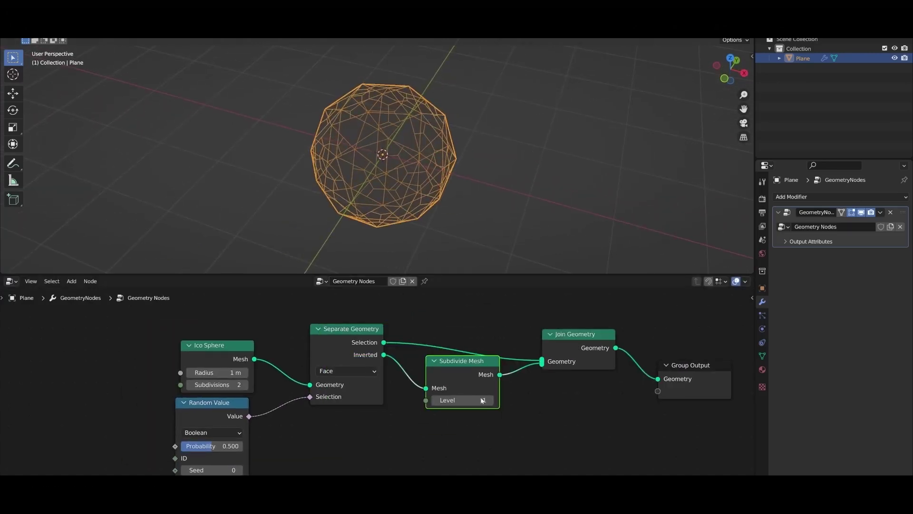
{"action": "middle_click_drag", "start_coordinate": [429, 178], "coordinate": [453, 178]}
{"action": "left_click_drag", "start_coordinate": [435, 400], "coordinate": [458, 400]}
{"action": "middle_click_drag", "start_coordinate": [468, 251], "coordinate": [493, 246]}
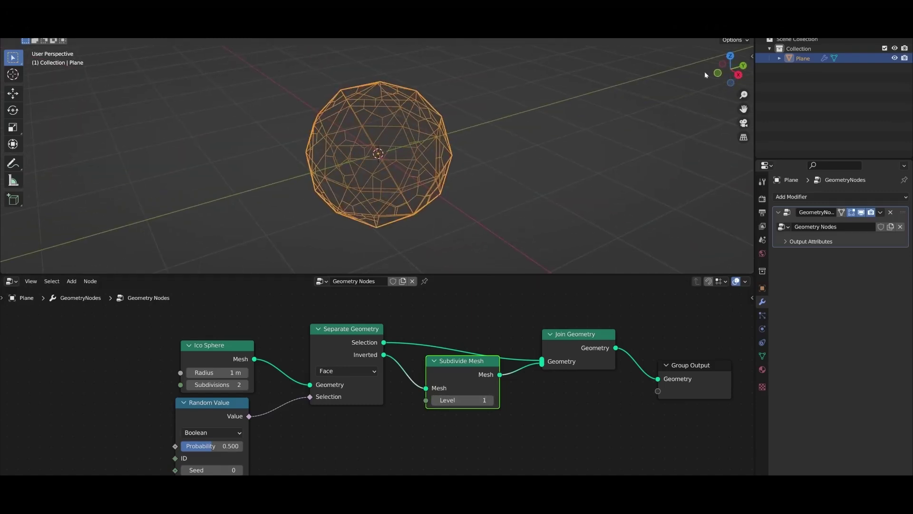
{"action": "key", "text": "shift+z"}
{"action": "middle_click_drag", "start_coordinate": [623, 281], "coordinate": [363, 317]}
Add a Triangulate node before the output and inspect the triangulated sphere
{"action": "key", "text": "shift+a"}
{"action": "left_click", "coordinate": [362, 316]}
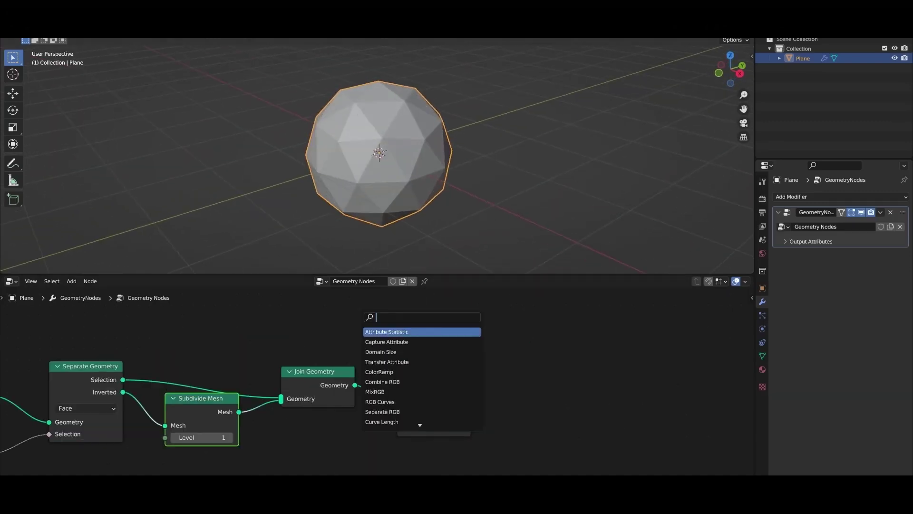
{"action": "key", "text": "shift+z"}
{"action": "middle_click_drag", "start_coordinate": [612, 146], "coordinate": [426, 211]}
{"action": "scroll", "coordinate": [427, 211], "scroll_direction": "up", "scroll_amount": 5}
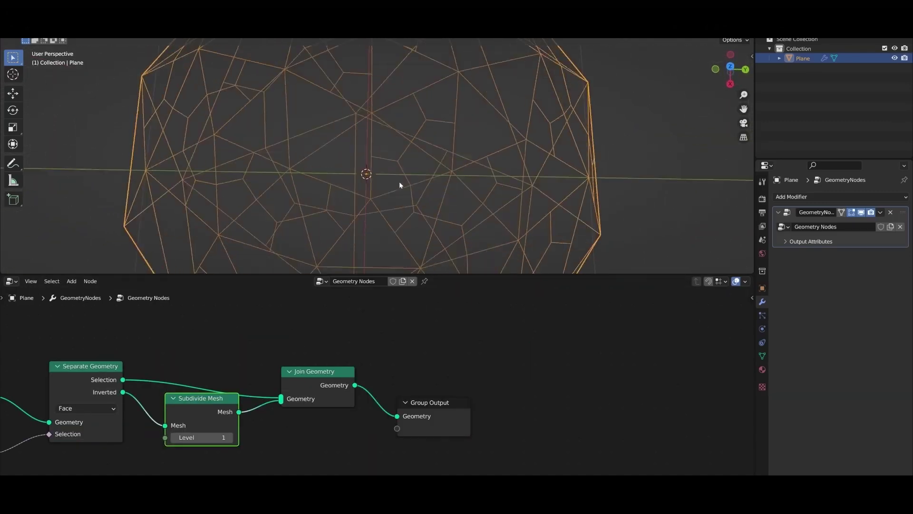
{"action": "scroll", "coordinate": [399, 182], "scroll_direction": "down", "scroll_amount": 4}
{"action": "key", "text": "shift+a"}
{"action": "left_click", "coordinate": [400, 314]}
{"action": "type", "text": "tria"}
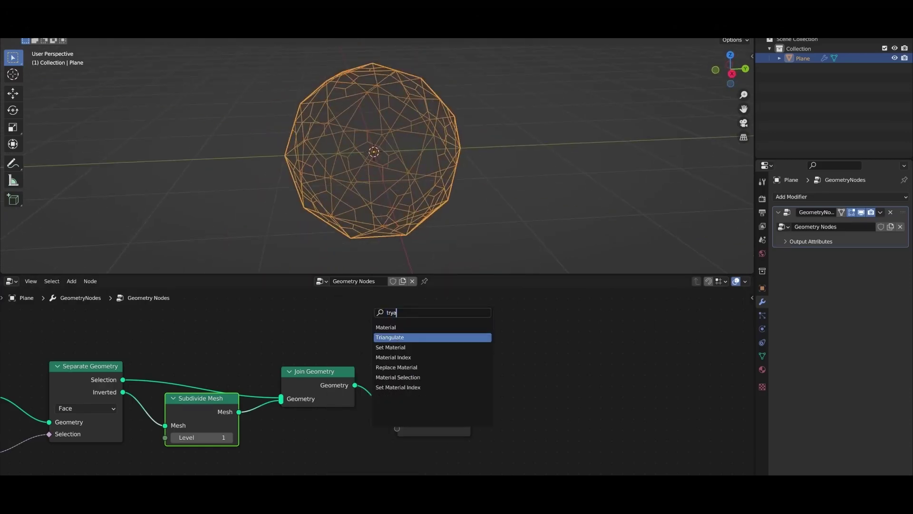
{"action": "key", "text": "Return"}
{"action": "left_click", "coordinate": [428, 342]}
{"action": "scroll", "coordinate": [395, 192], "scroll_direction": "up", "scroll_amount": 2}
{"action": "middle_click_drag", "start_coordinate": [395, 191], "coordinate": [450, 179]}
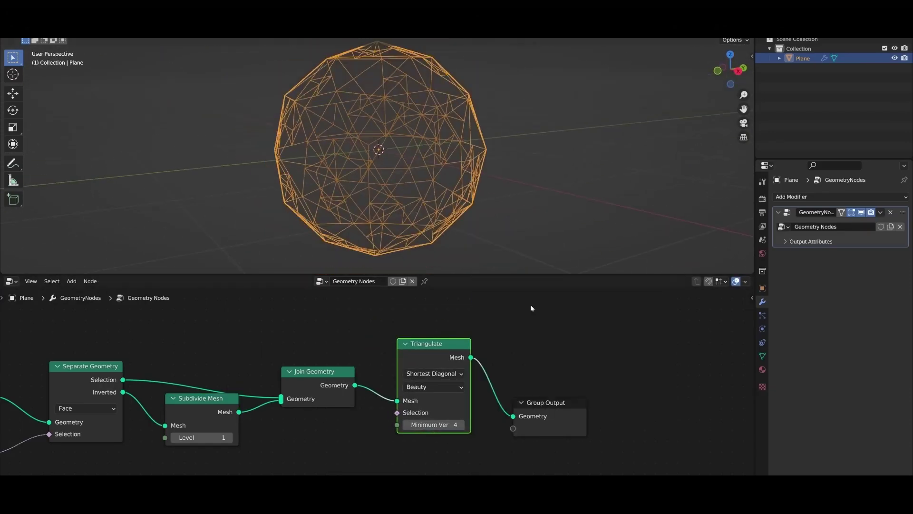
Add a Dual Mesh node to the chain and tweak how many faces are removed
{"action": "key", "text": "shift+a"}
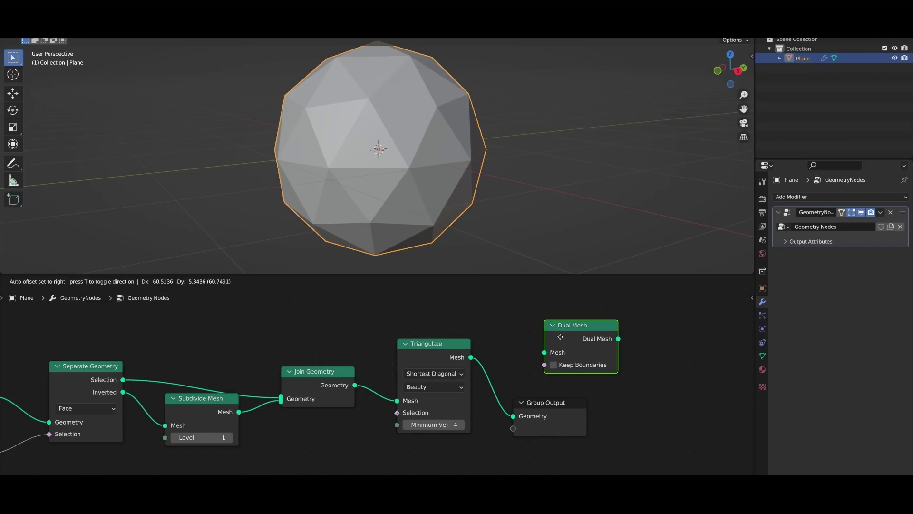
{"action": "left_click", "coordinate": [495, 350]}
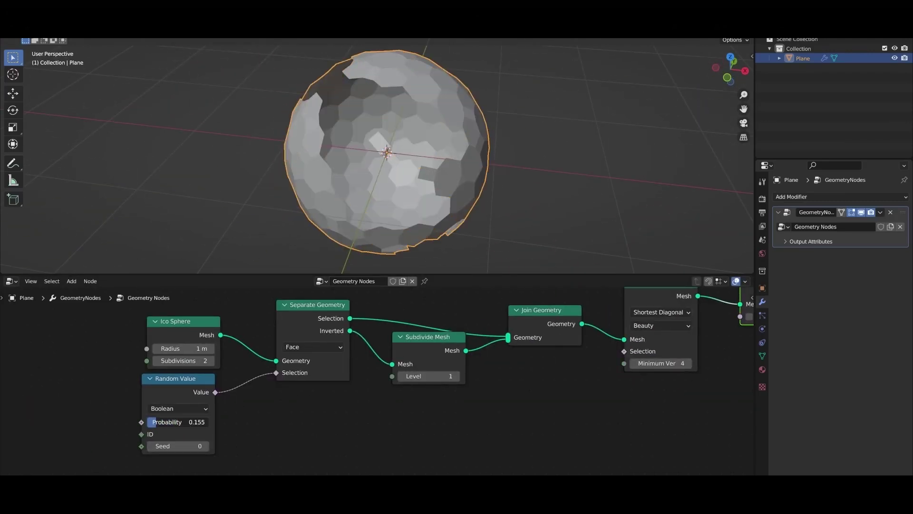
{"action": "middle_click_drag", "start_coordinate": [445, 205], "coordinate": [563, 169]}
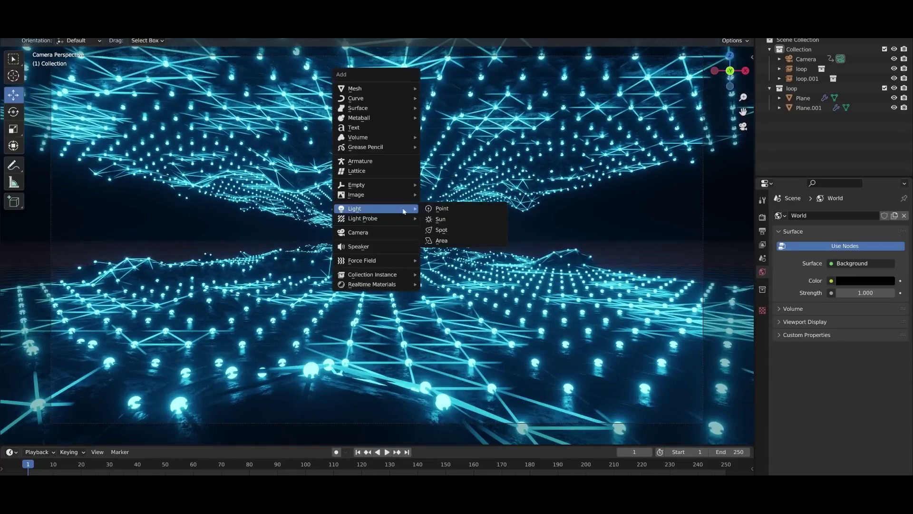
Add an area light, push it back along Y, rotate it 90° on Y, and move it right
{"action": "left_click", "coordinate": [441, 240]}
{"action": "left_click", "coordinate": [763, 348]}
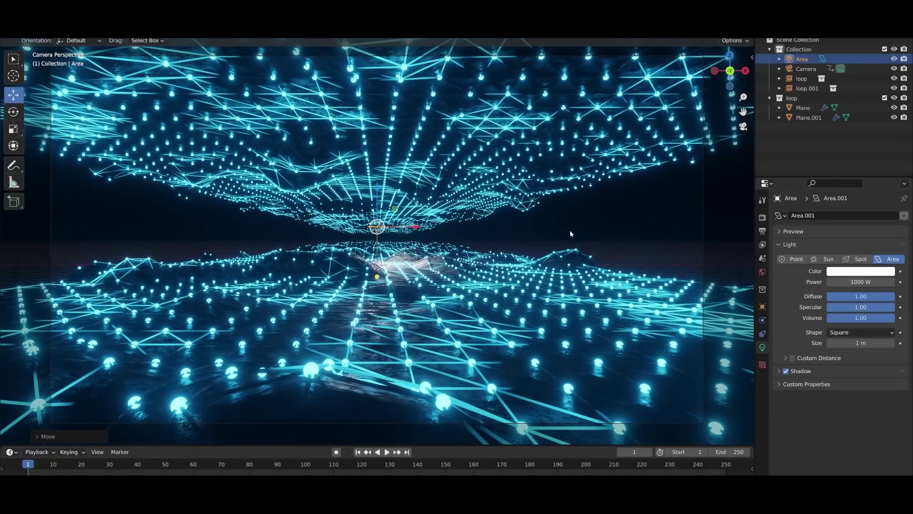
{"action": "left_click", "coordinate": [762, 308]}
{"action": "left_click_drag", "start_coordinate": [857, 255], "coordinate": [869, 262]}
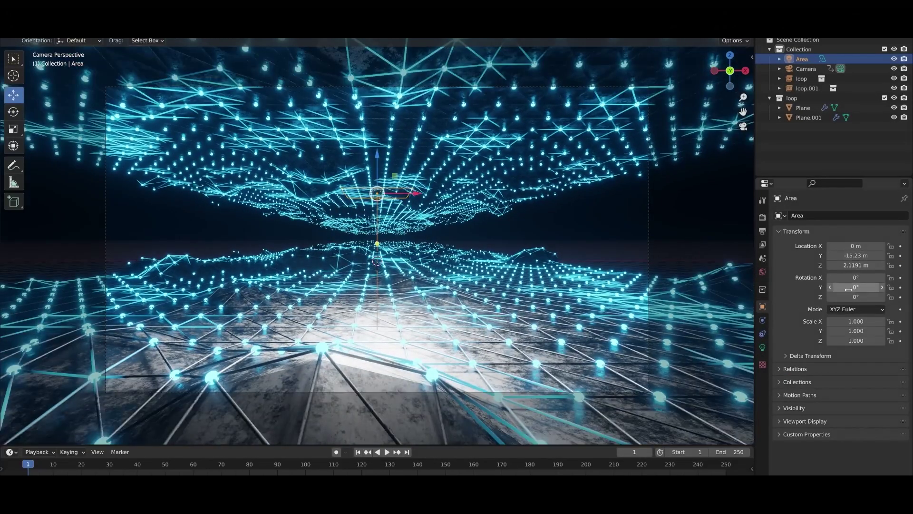
{"action": "double_click", "coordinate": [856, 288]}
{"action": "type", "text": "90"}
{"action": "key", "text": "Return"}
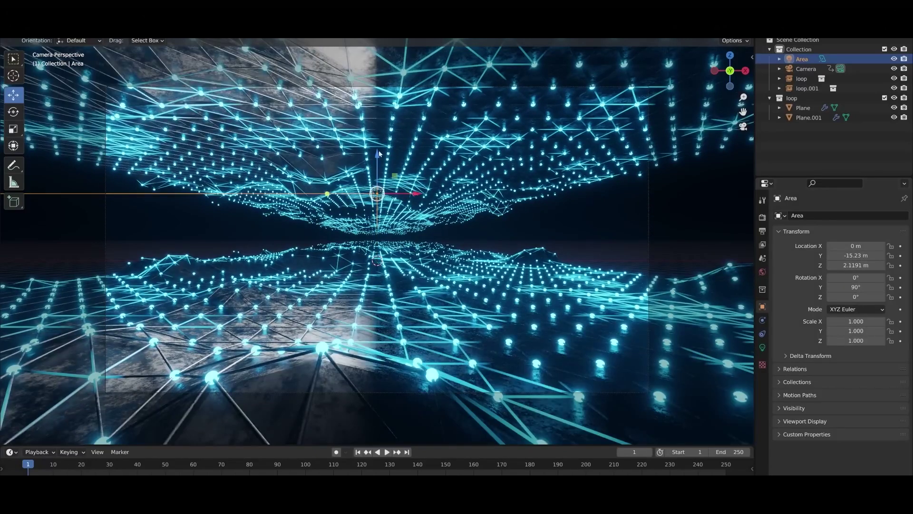
{"action": "left_click_drag", "start_coordinate": [376, 193], "coordinate": [703, 233]}
Give the world a Principled Volume fog with density 0.010
{"action": "left_click", "coordinate": [762, 273]}
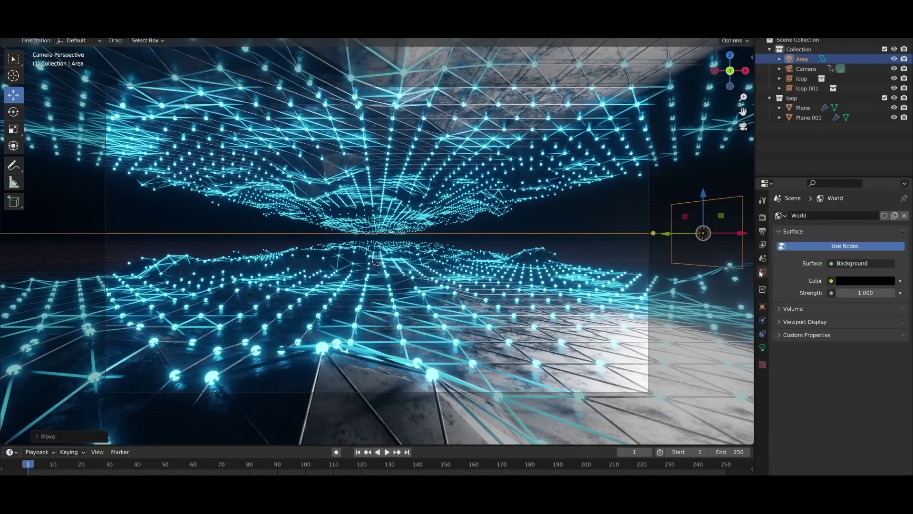
{"action": "left_click", "coordinate": [847, 325]}
{"action": "left_click", "coordinate": [847, 216]}
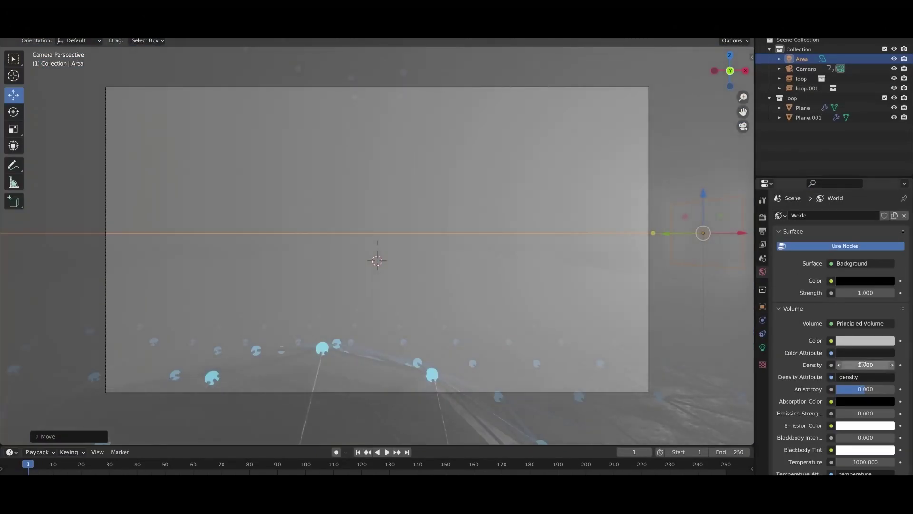
{"action": "left_click_drag", "start_coordinate": [864, 364], "coordinate": [772, 285]}
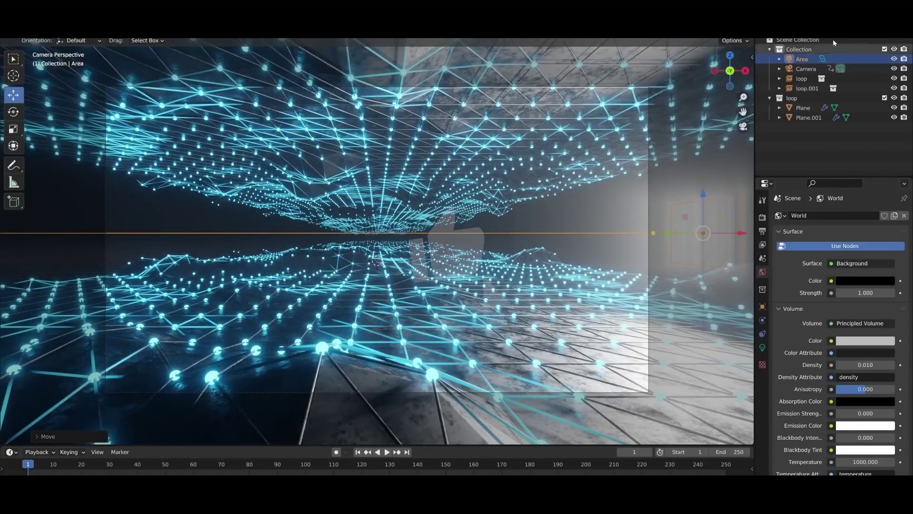